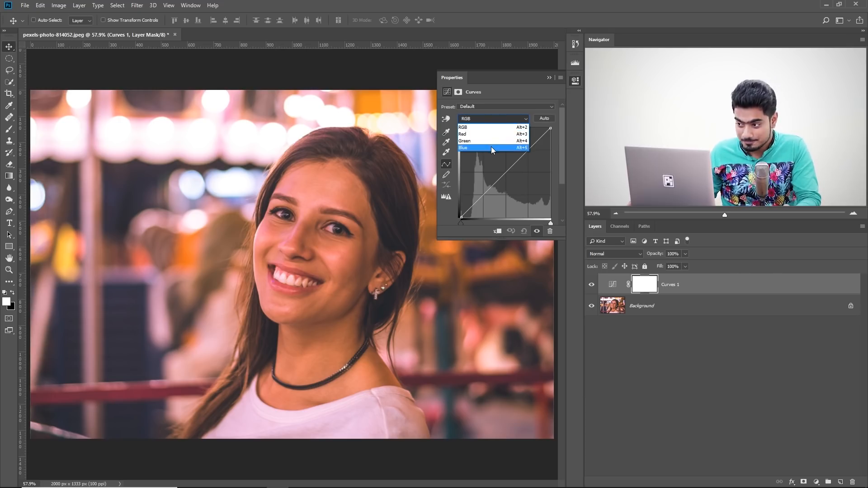
Step: Examine the RGB values of white, black 000000 and mid grey 808080 in the foreground Color Picker, and close it without applying
left_click(484, 119)
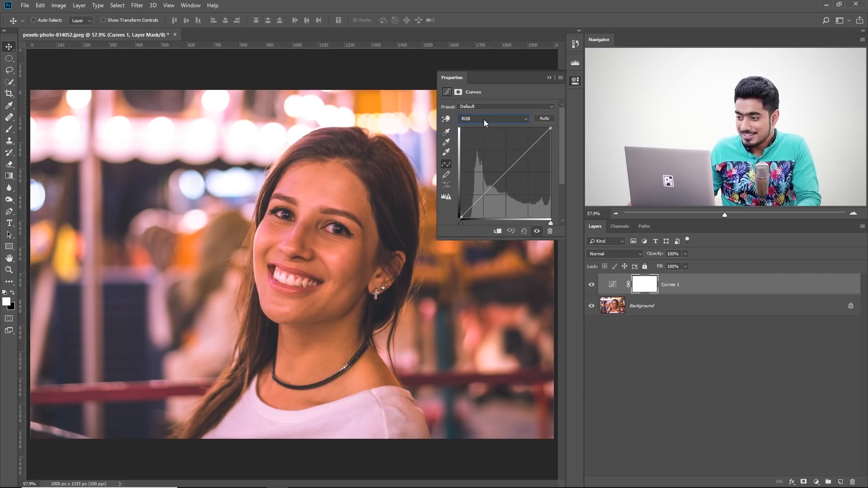
left_click(6, 302)
left_click_drag(337, 128, 356, 154)
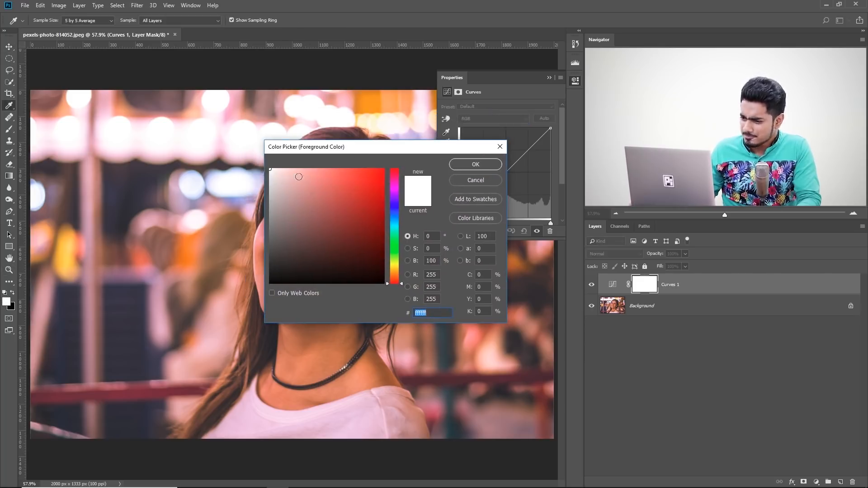
left_click_drag(277, 185, 253, 155)
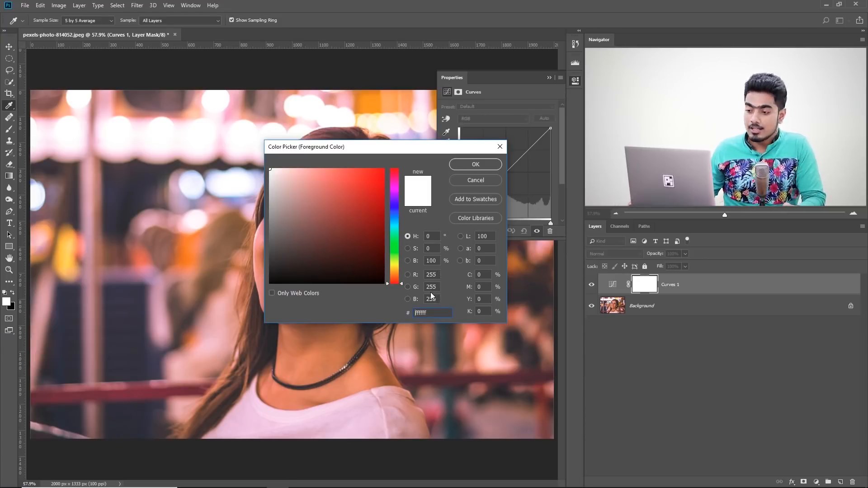
type("000000")
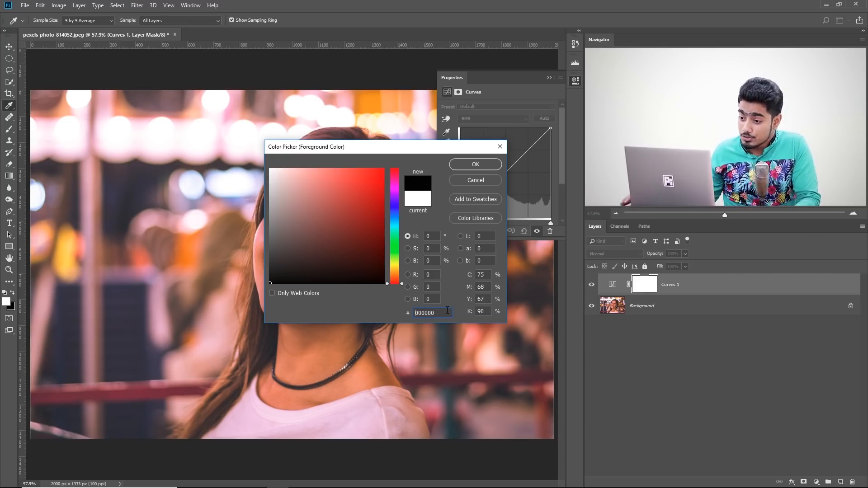
mouse_move(287, 254)
left_mouse_down()
mouse_move(233, 213)
mouse_move(230, 239)
left_mouse_up()
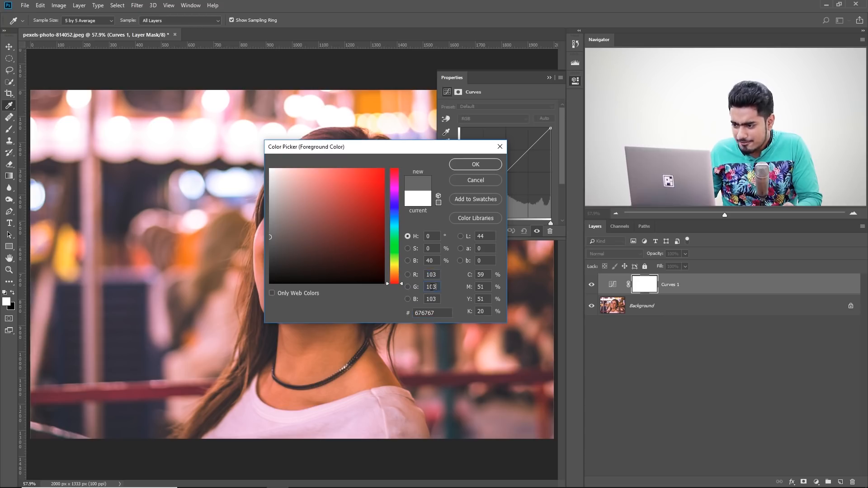
mouse_move(270, 236)
left_mouse_down()
mouse_move(257, 231)
mouse_move(242, 245)
left_mouse_up()
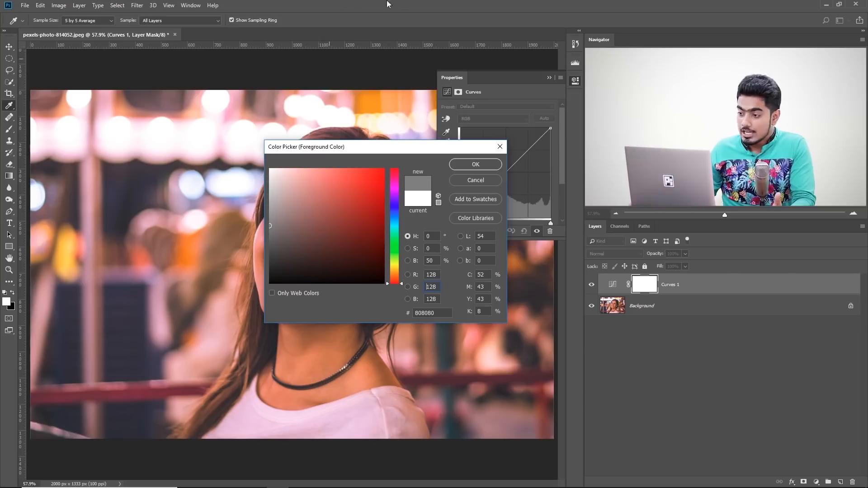
left_click(500, 145)
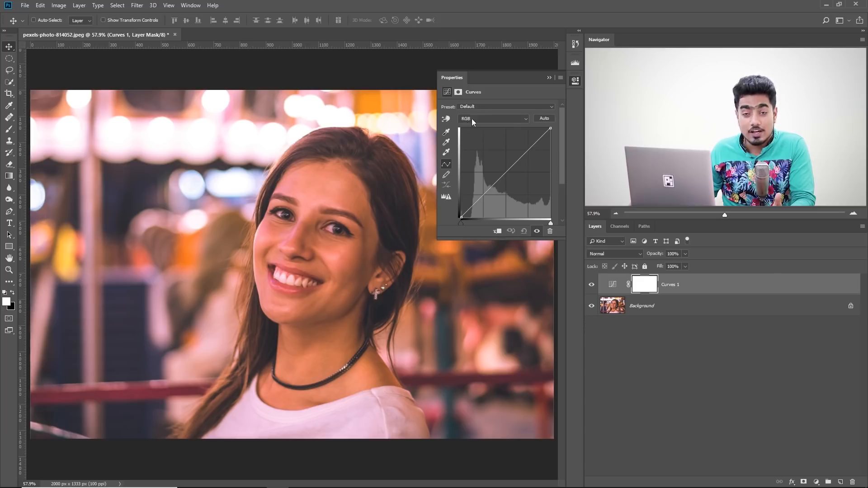
Step: Try a steep, high-contrast S-shaped curve on the composite RGB channel of the Curves 1 layer
left_click_drag(520, 159, 500, 173)
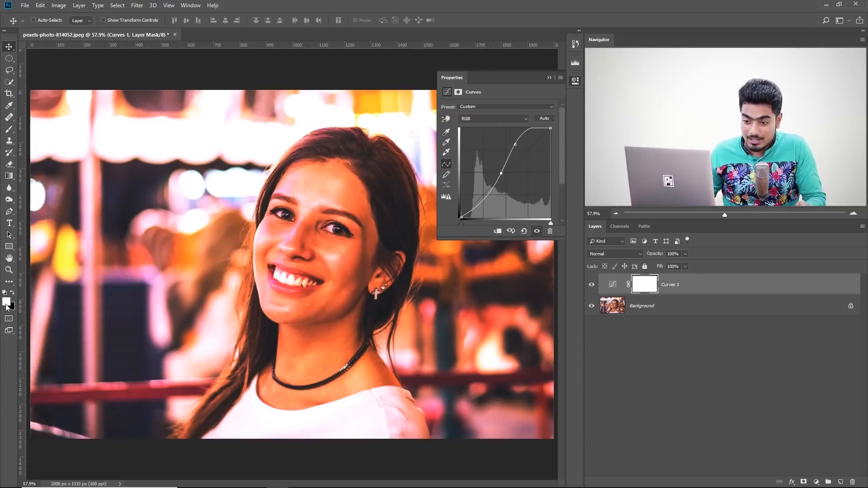
Step: Examine the RGB values of muted red, blue hue and black samples in the foreground Color Picker, and cancel it
left_click(7, 303)
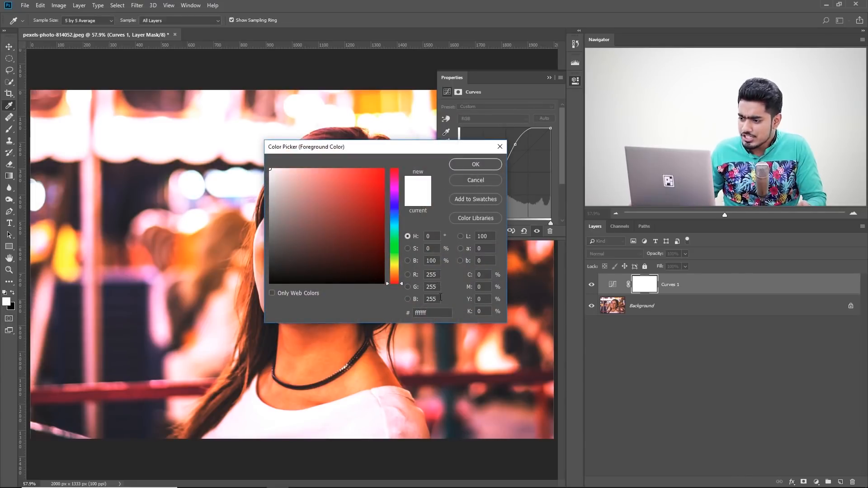
left_click_drag(273, 184, 257, 164)
left_click_drag(281, 194, 226, 68)
type("aaaaaa")
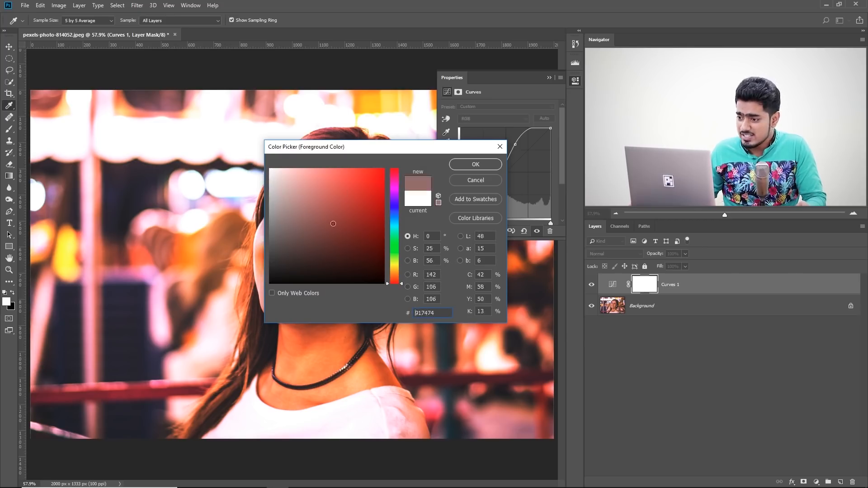
left_click(398, 206)
mouse_move(344, 217)
left_mouse_down()
mouse_move(293, 201)
mouse_move(271, 254)
mouse_move(227, 158)
mouse_move(195, 351)
left_mouse_up()
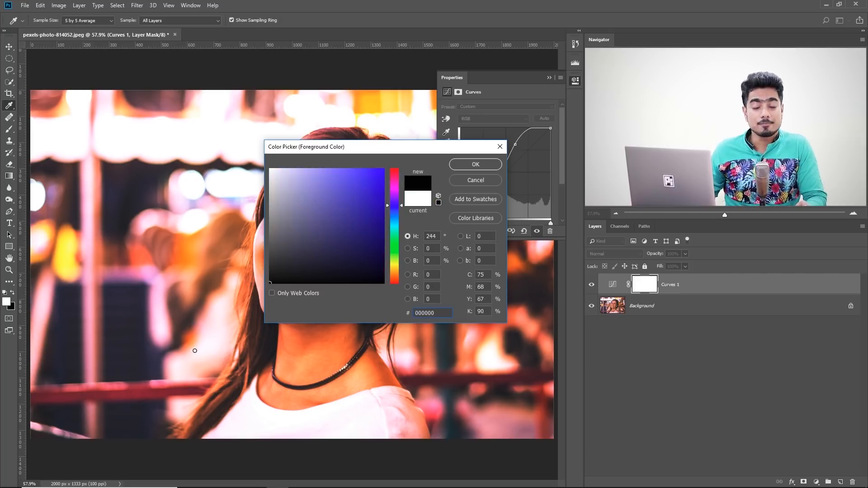
left_click_drag(182, 260, 226, 154)
left_click(478, 183)
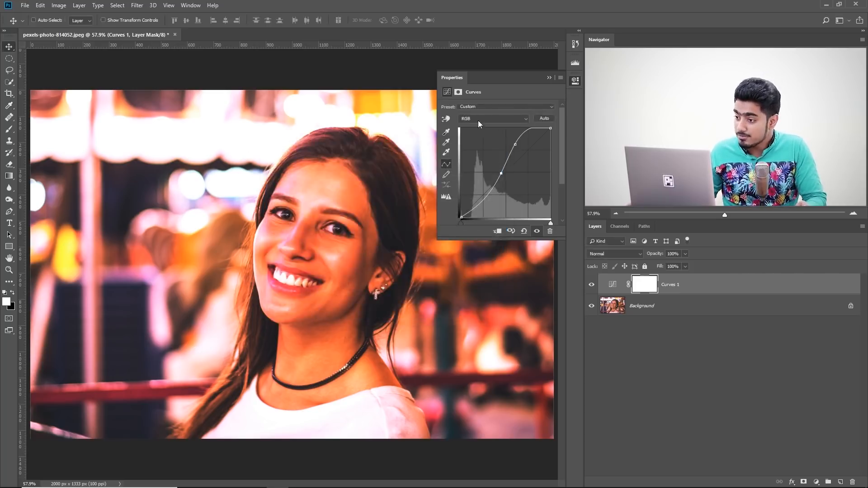
Step: Remove the contrast points from the RGB curve, try darkening the image with one lowered point, and delete that point
left_click(480, 118)
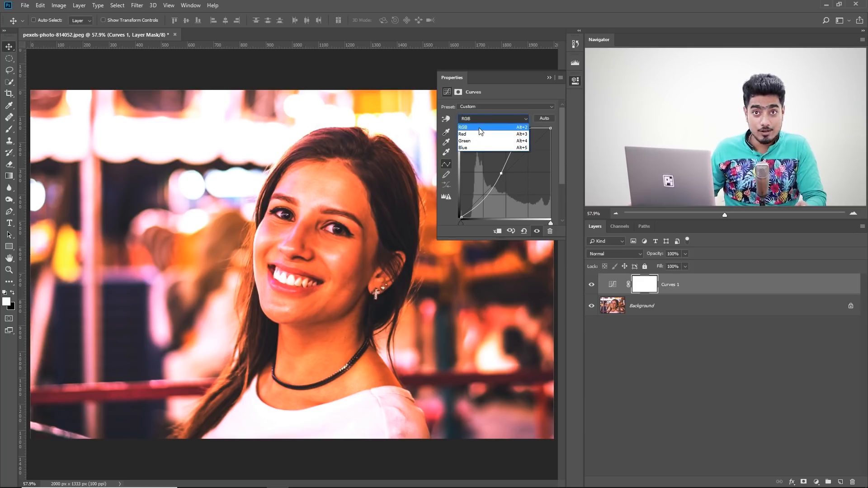
left_click(481, 131)
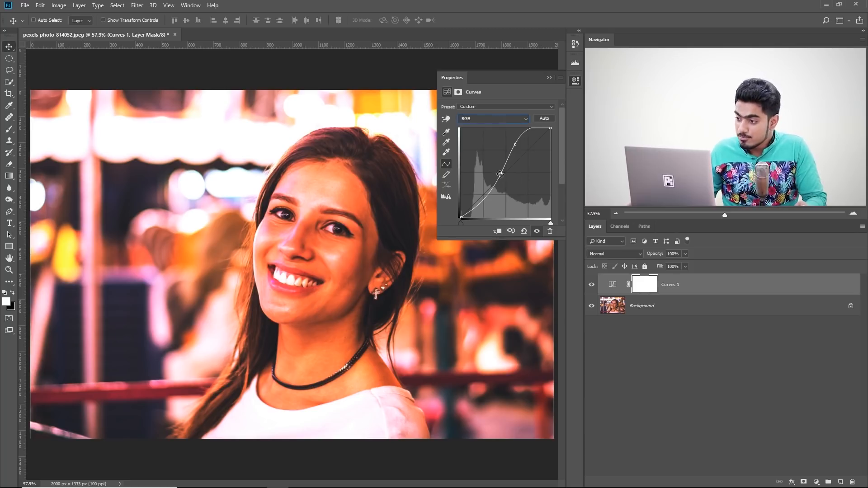
left_click(501, 174, "ctrl")
left_click_drag(516, 148, 524, 169)
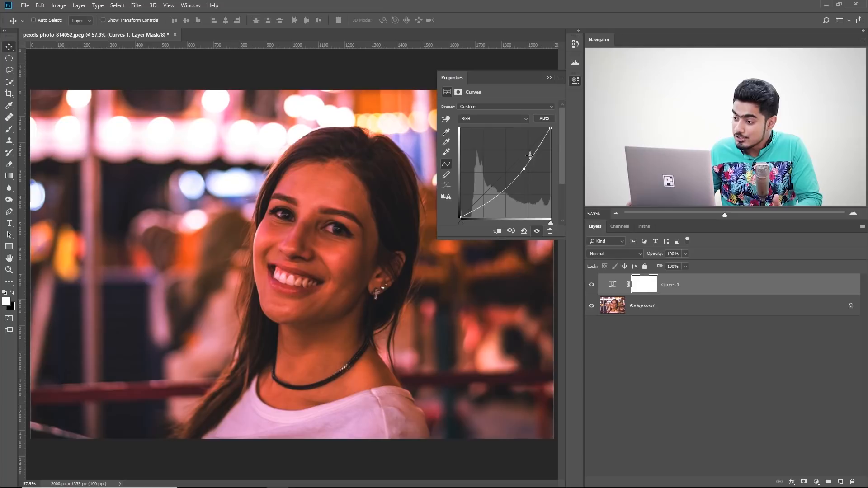
mouse_move(526, 170)
left_mouse_down()
mouse_move(511, 146)
mouse_move(518, 164)
left_mouse_up()
key("Delete")
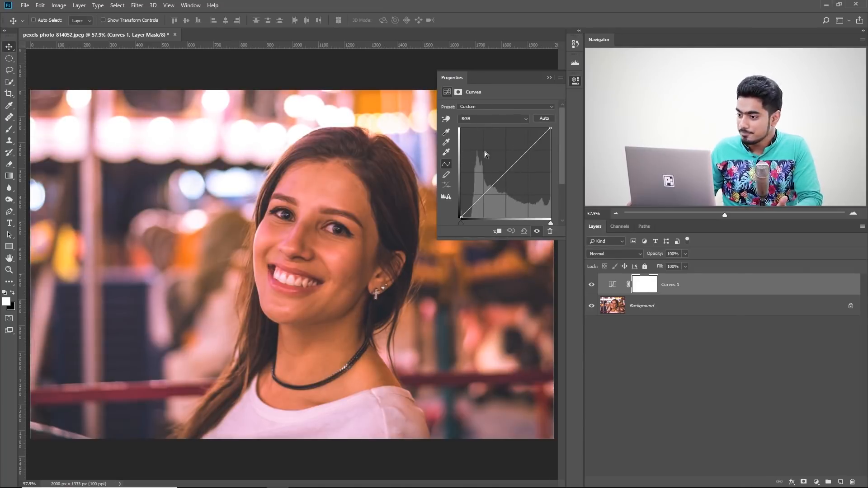
Step: Try brightening the image with a raised highlight point on the RGB curve, and remove the point
scroll(522, 194, "down", 2)
scroll(524, 191, "up", 2)
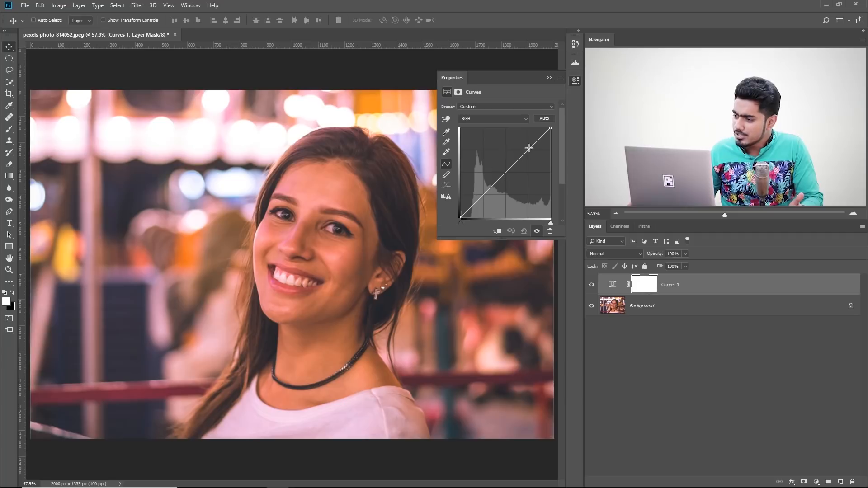
left_click_drag(529, 148, 523, 142)
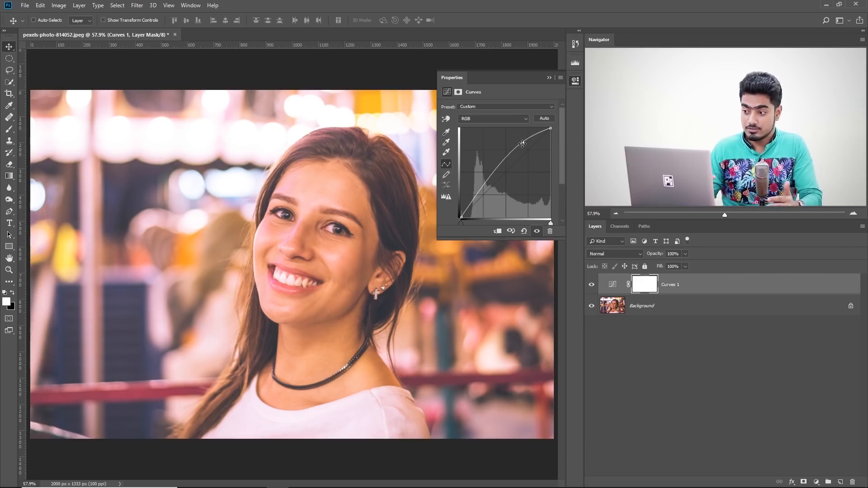
left_click_drag(484, 183, 454, 62)
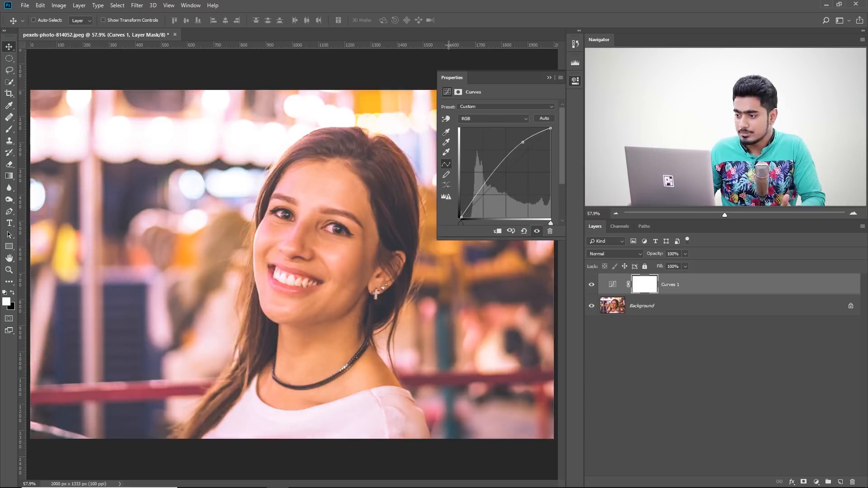
left_click_drag(523, 142, 506, 109)
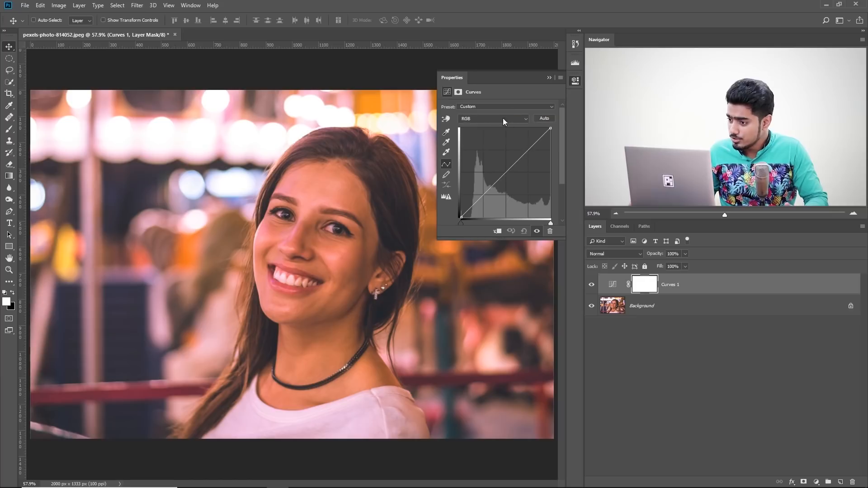
Step: Try raising the highlights on the Red channel curve and pulling down a point in its shadows
left_click(503, 118)
left_click(495, 134)
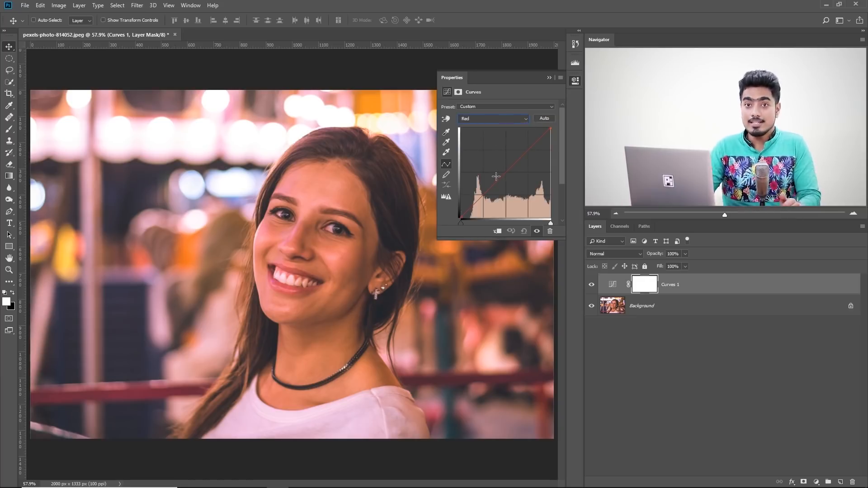
left_click_drag(528, 152, 524, 142)
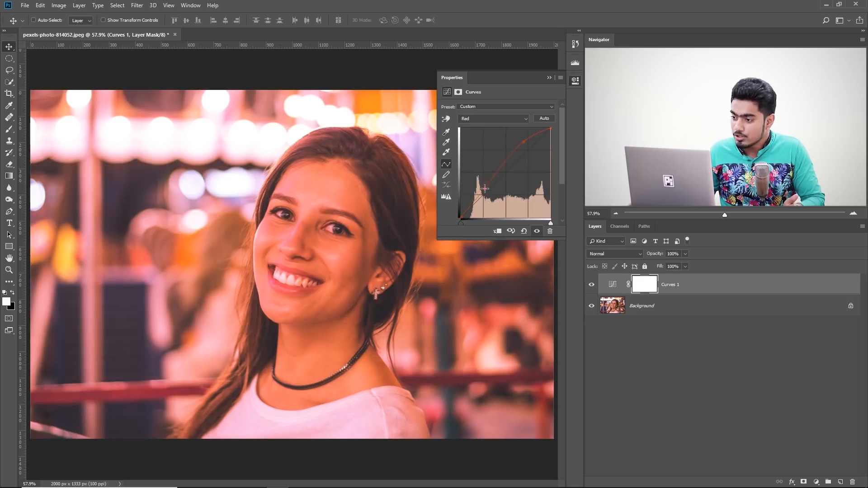
left_click_drag(484, 188, 465, 211)
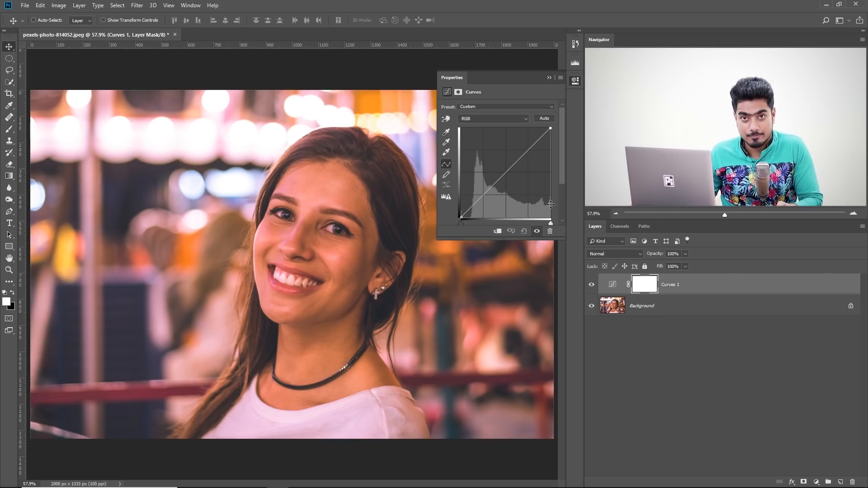
Step: Try moving the white and black end points of the composite RGB curve
left_click_drag(550, 128, 556, 131)
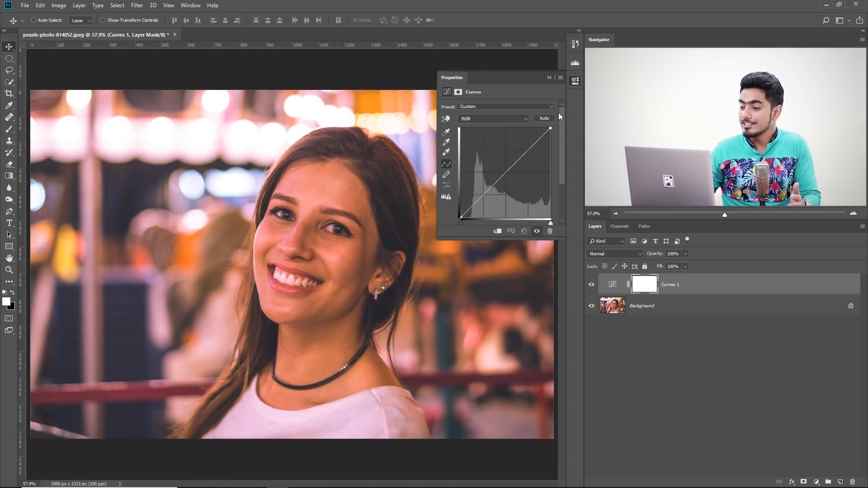
mouse_move(551, 128)
left_mouse_down()
mouse_move(553, 146)
mouse_move(557, 120)
left_mouse_up()
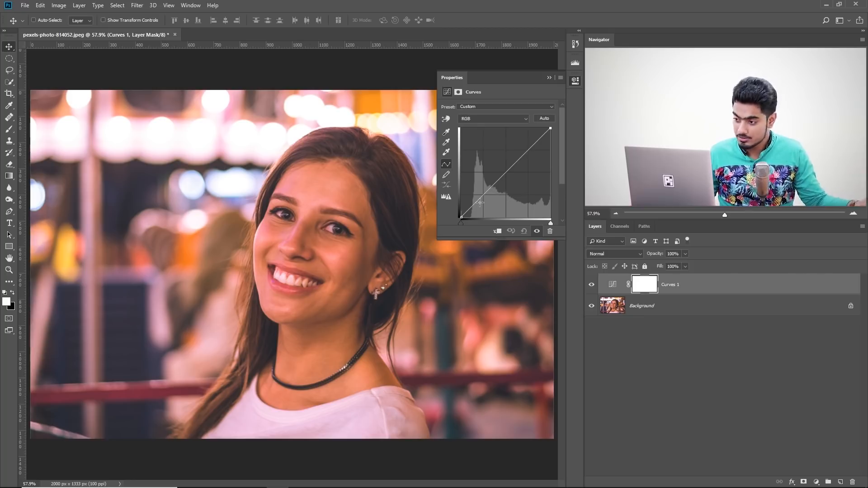
left_click_drag(460, 216, 455, 267)
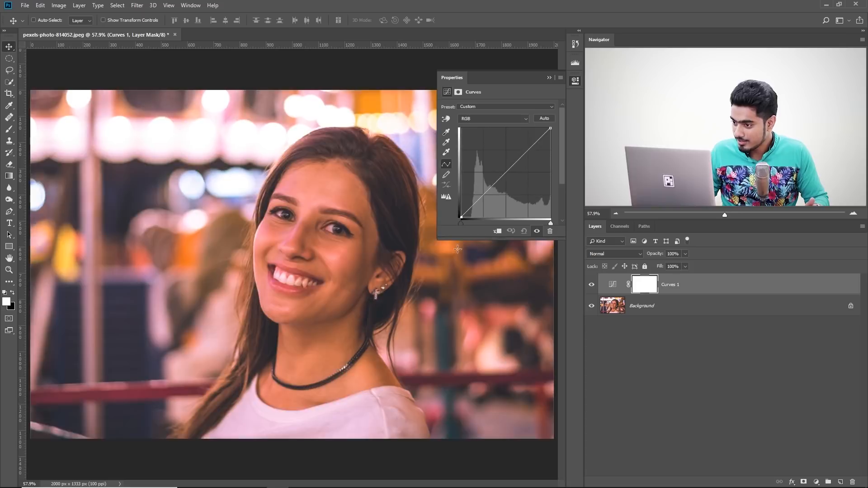
mouse_move(550, 128)
left_mouse_down()
mouse_move(550, 163)
mouse_move(551, 129)
left_mouse_up()
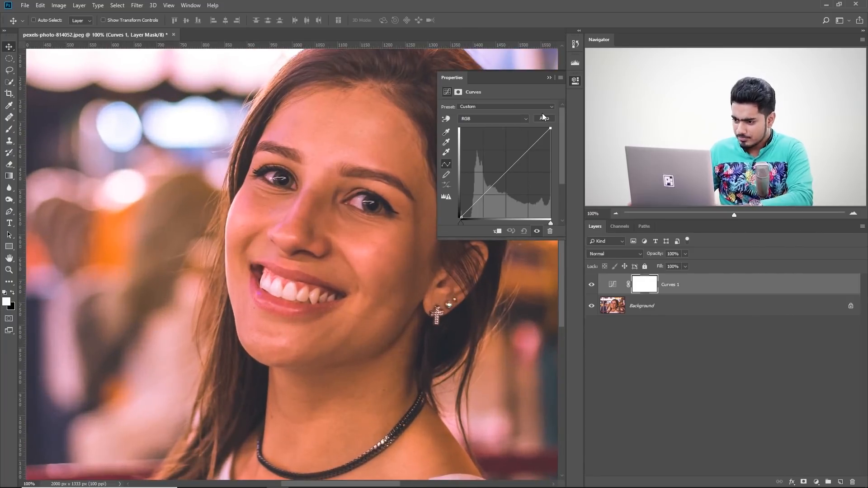
Step: Raise the midtones of the Green channel curve with the on-image adjustment tool, sampling the skin on the cheek and beside the nose
left_click_drag(330, 159, 287, 205)
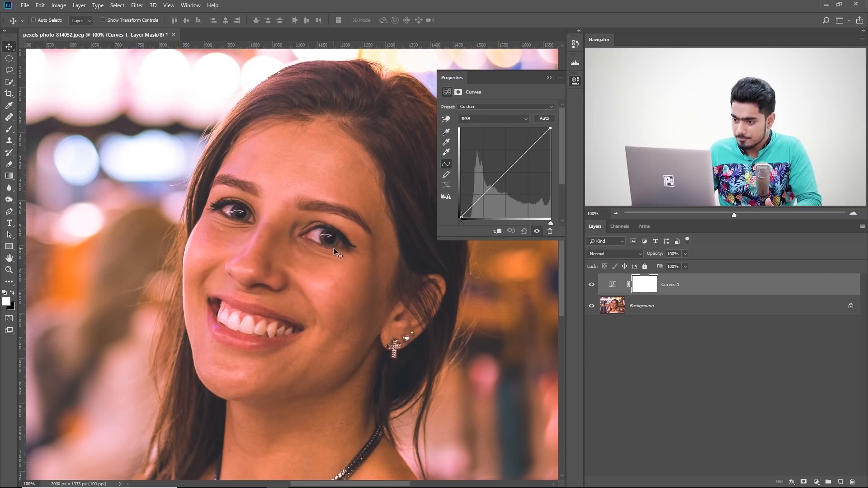
left_click(476, 121)
left_click(474, 119)
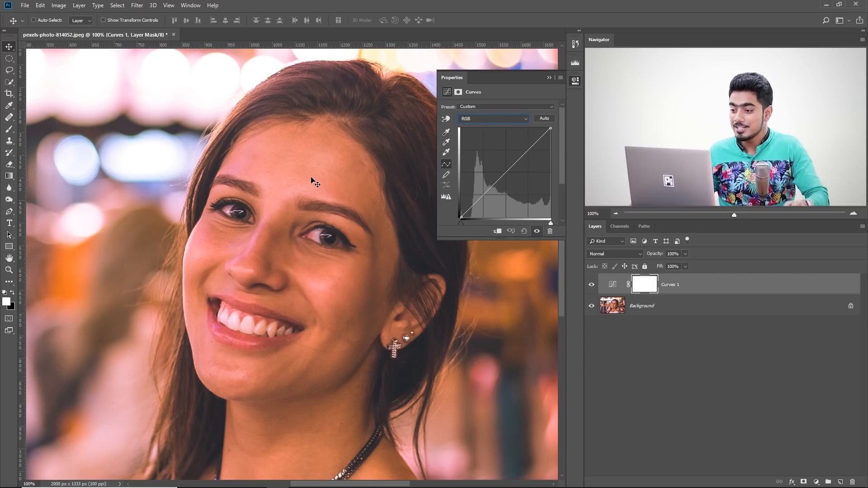
left_click(500, 117)
left_click(489, 140)
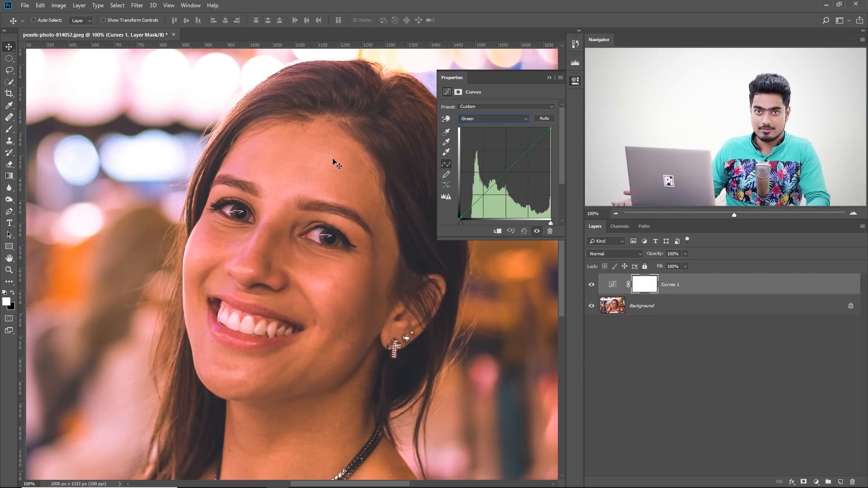
left_click(445, 119)
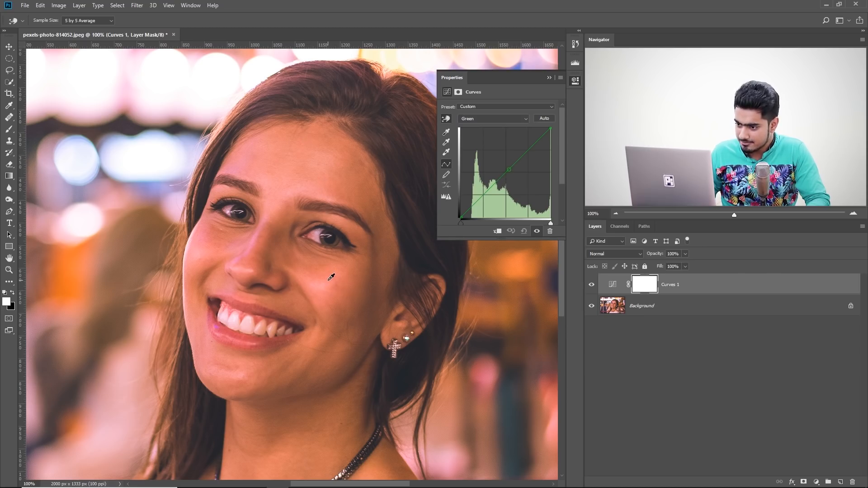
left_click_drag(333, 280, 332, 283)
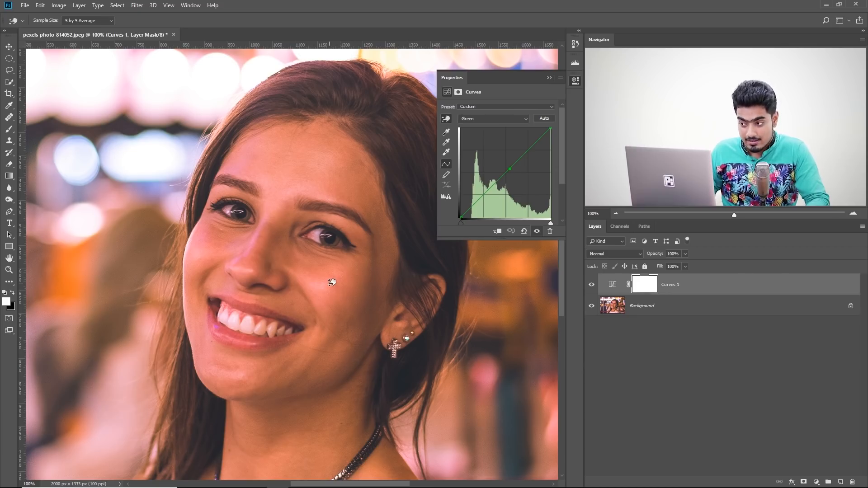
left_click_drag(332, 282, 331, 275)
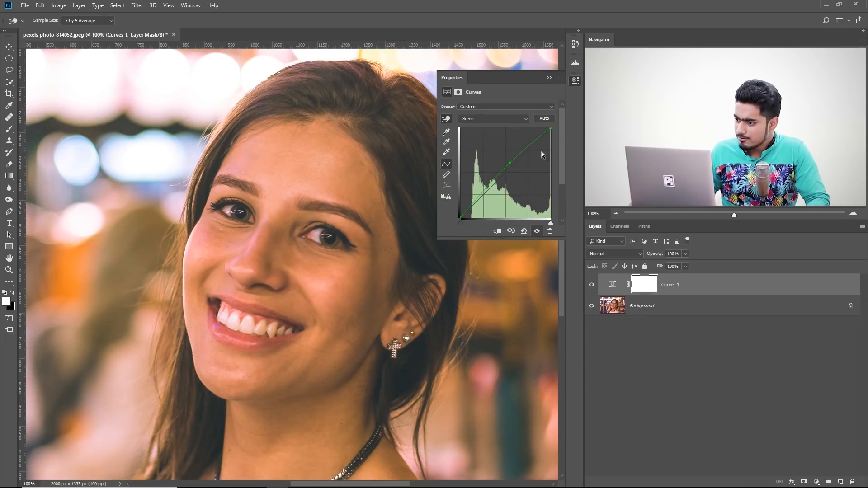
left_click(510, 163)
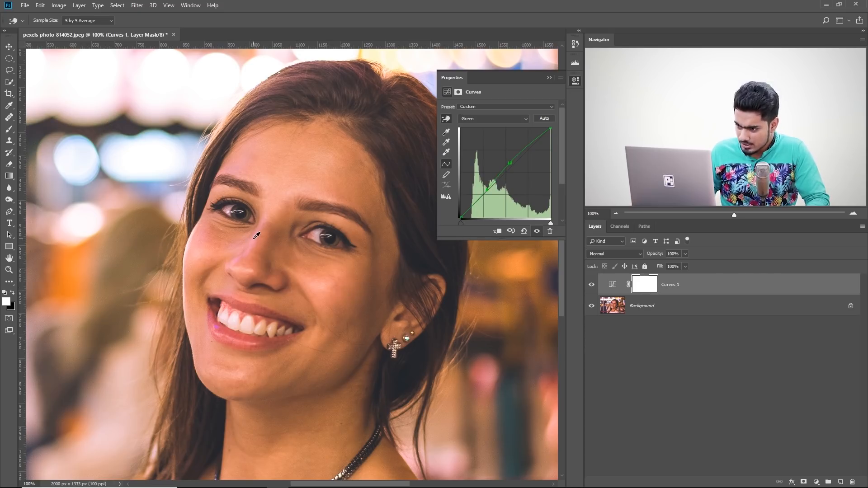
left_click_drag(257, 236, 255, 237)
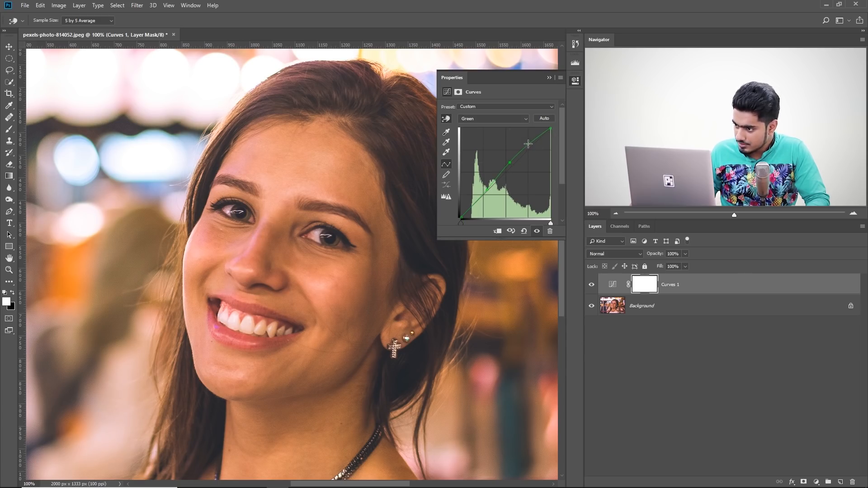
Step: Remove the highlight point from the Green channel curve, refine its midtone point and anchor the shadows with another point
left_click_drag(529, 144, 503, 53)
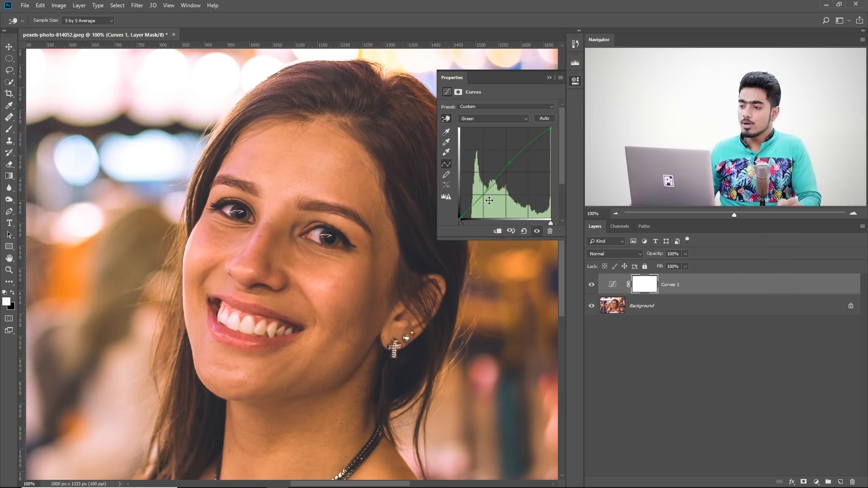
left_click(511, 162)
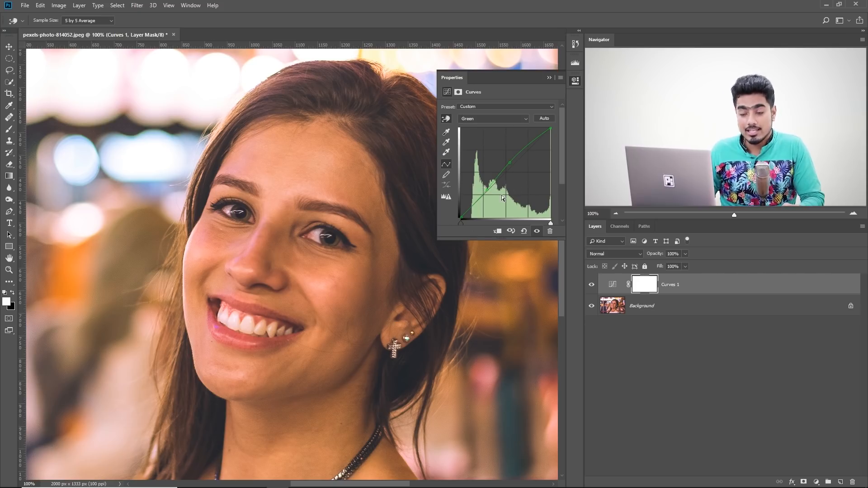
left_click_drag(510, 162, 510, 160)
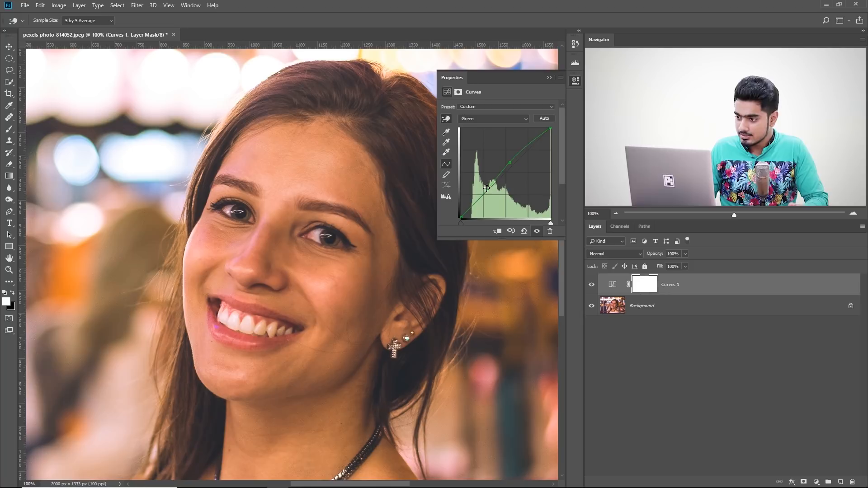
mouse_move(486, 188)
left_mouse_down()
mouse_move(487, 195)
mouse_move(487, 188)
left_mouse_up()
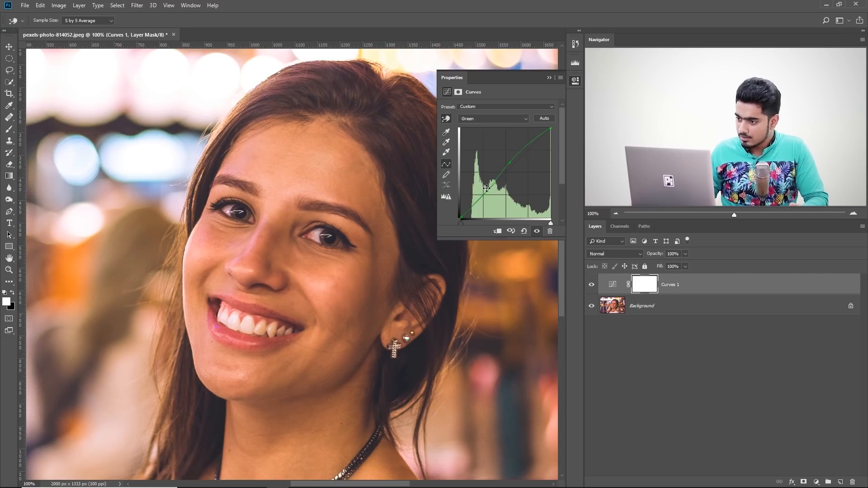
Step: Raise the midtone point of the Green channel curve in small increments, and compare the portrait with Curves 1 off and on
left_click(510, 163, "shift")
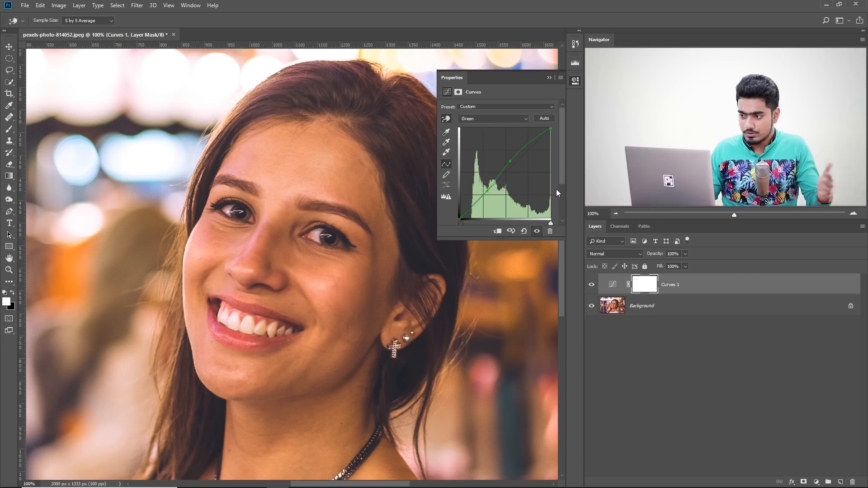
key("Up")
key("Up")
key("Up")
key("Up")
key("Up")
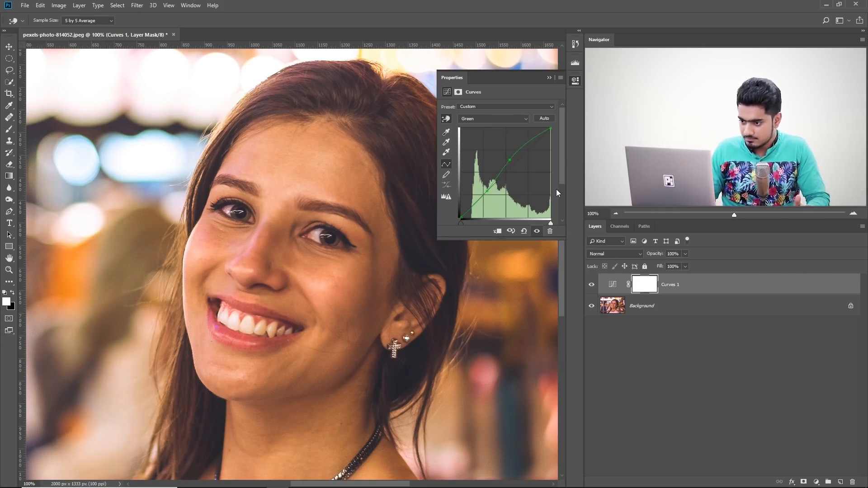
left_click(592, 287)
left_click(592, 285)
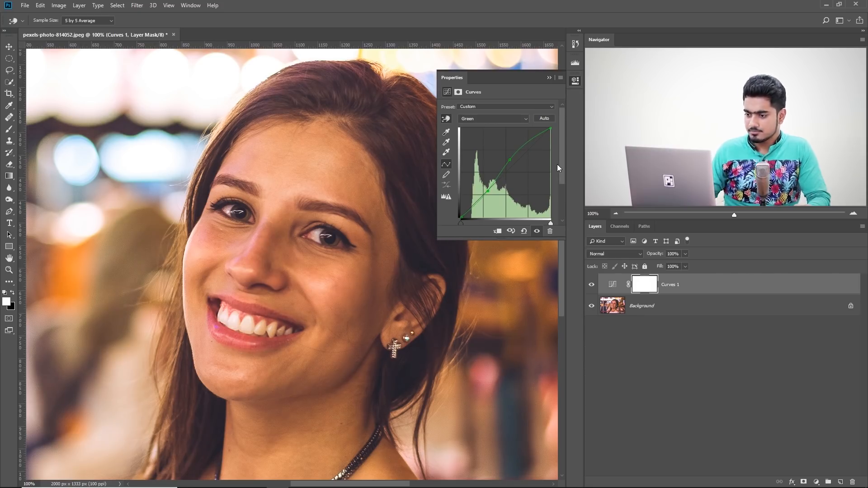
left_click(592, 285)
left_click(591, 285)
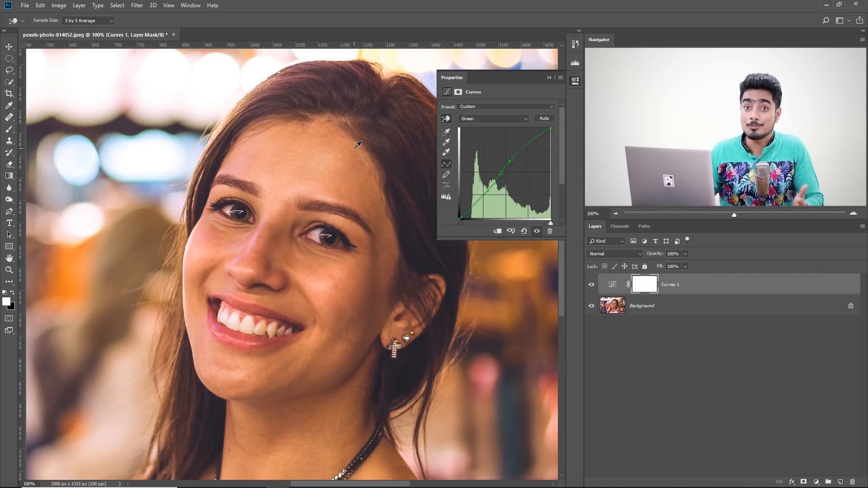
Step: Lower the Blue channel curve slightly by sampling the shaded cheek on the image, and compare the portrait with Curves 1 off and on
left_click(483, 118)
left_click(480, 146)
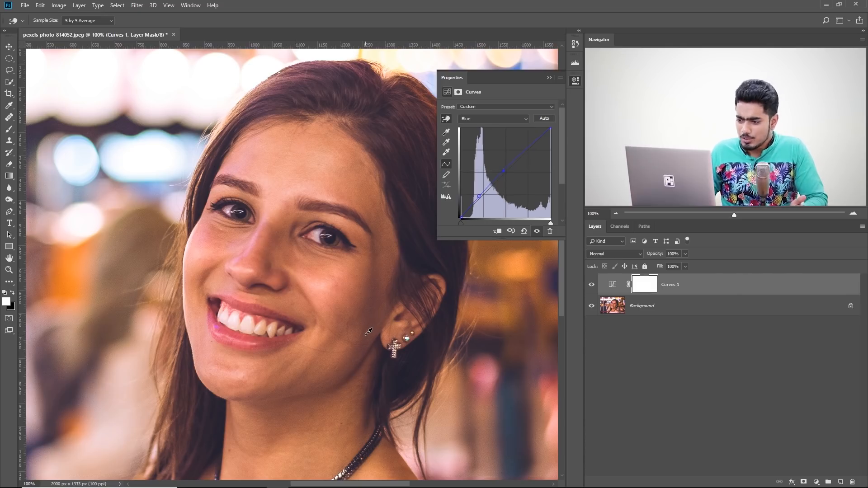
left_click_drag(369, 331, 367, 336)
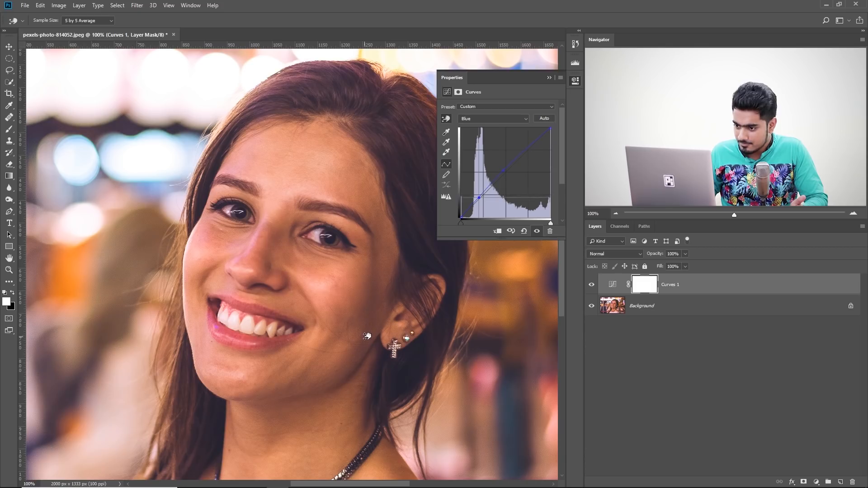
left_click_drag(365, 337, 366, 338)
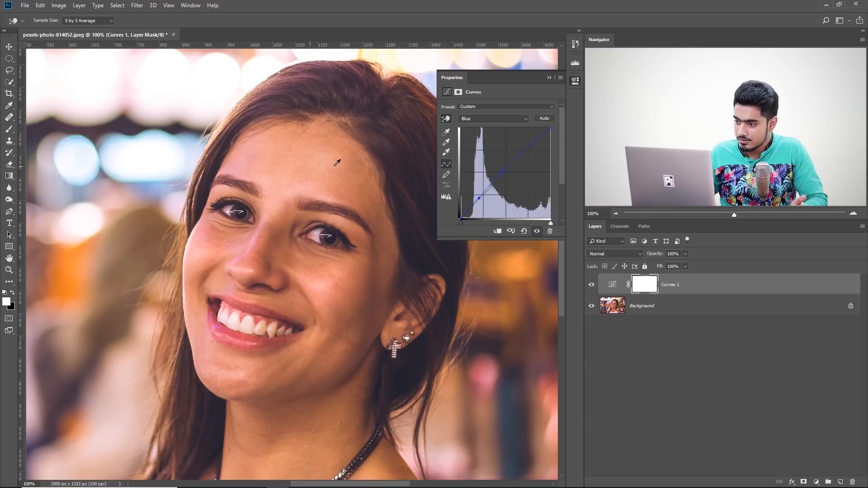
left_click(592, 284)
left_click(592, 285)
left_click(592, 284)
left_click(592, 284)
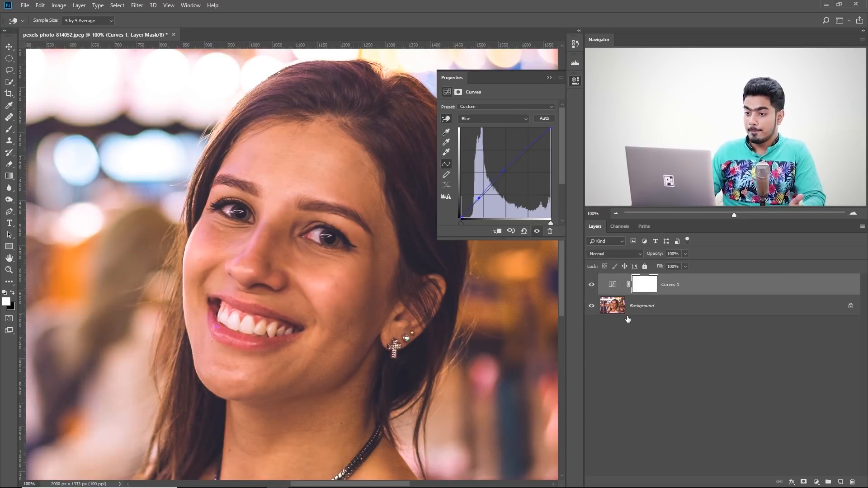
Step: Raise the darker tones of the Red channel curve by sampling the cheek on the image, and compare with Curves 1 off and on
left_click(504, 118)
left_click(492, 132)
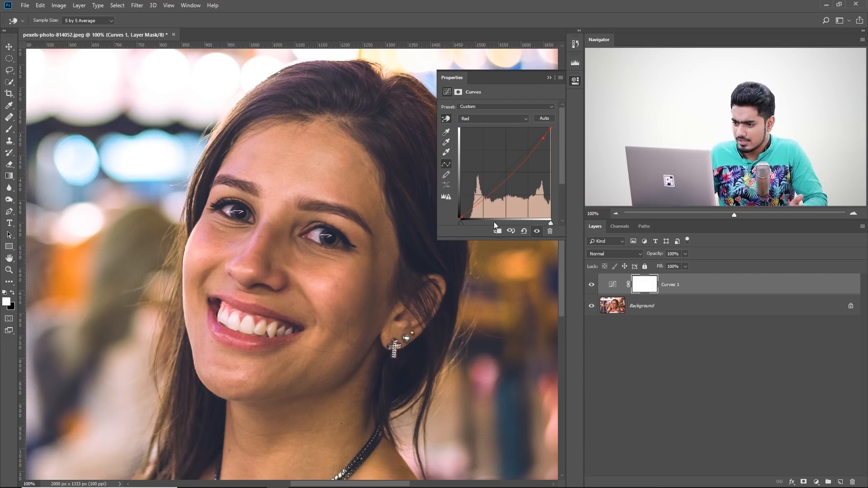
left_click_drag(367, 309, 370, 304)
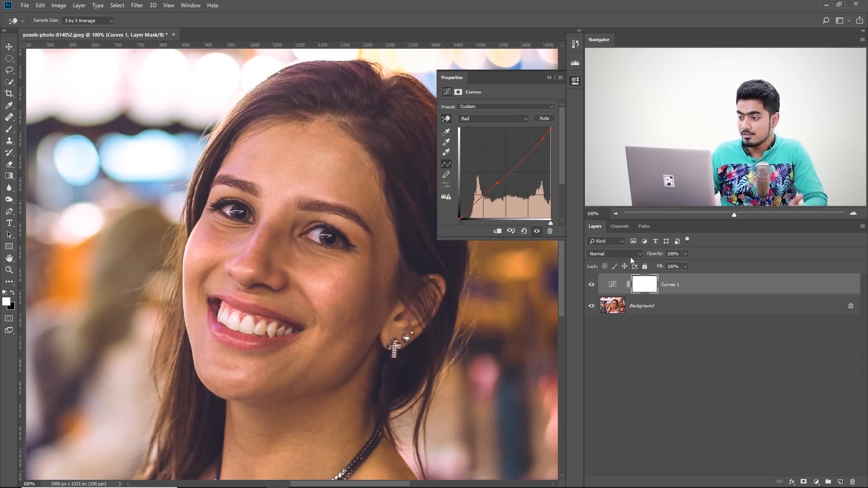
left_click(591, 286)
left_click(591, 286)
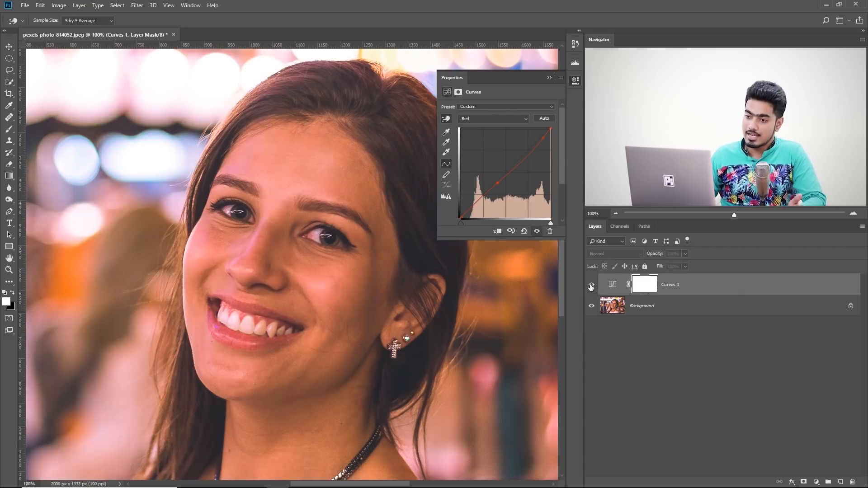
left_click(591, 287)
left_click(591, 287)
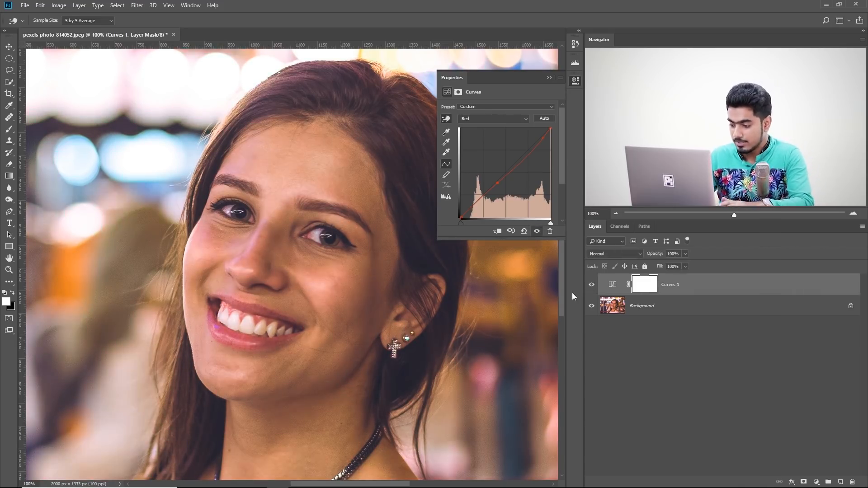
Step: Review the whole photo at a reduced zoom, and return to the face at 100%
key("ctrl+0")
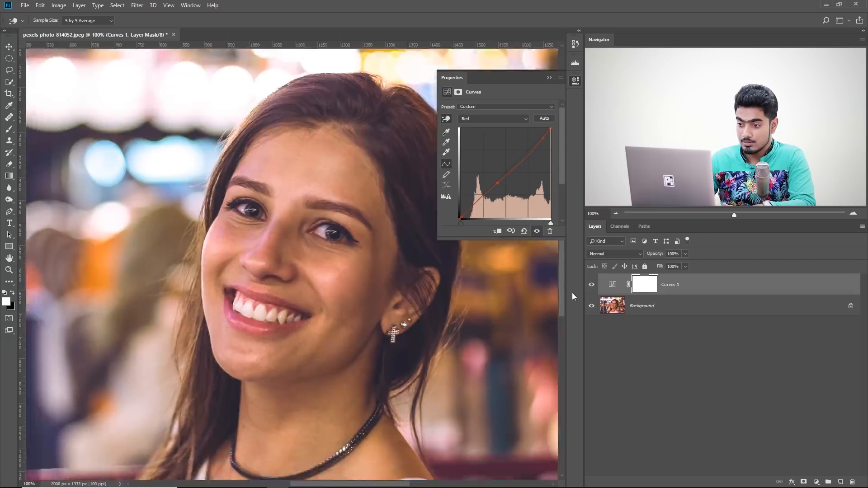
key("ctrl+minus")
key("ctrl+minus")
key("ctrl+minus")
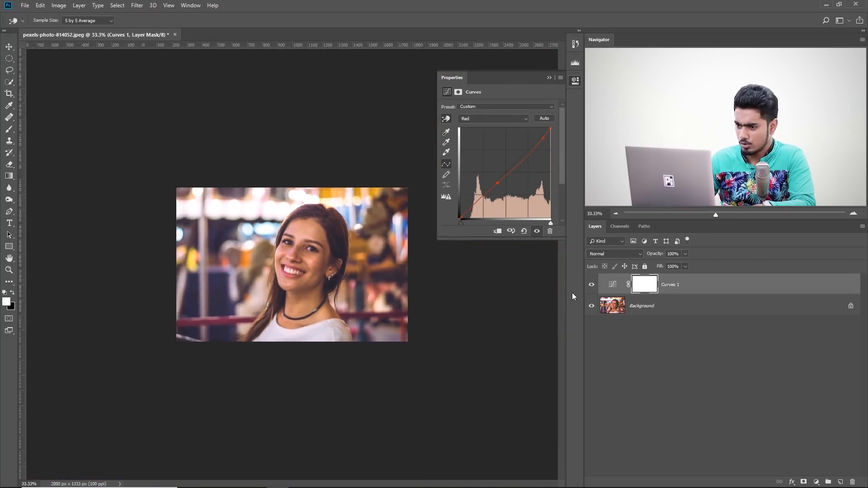
key("ctrl+plus")
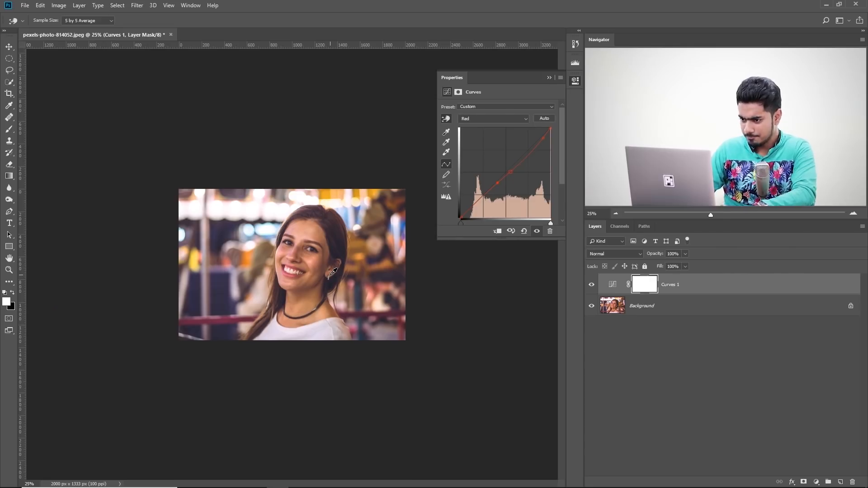
key("ctrl+1")
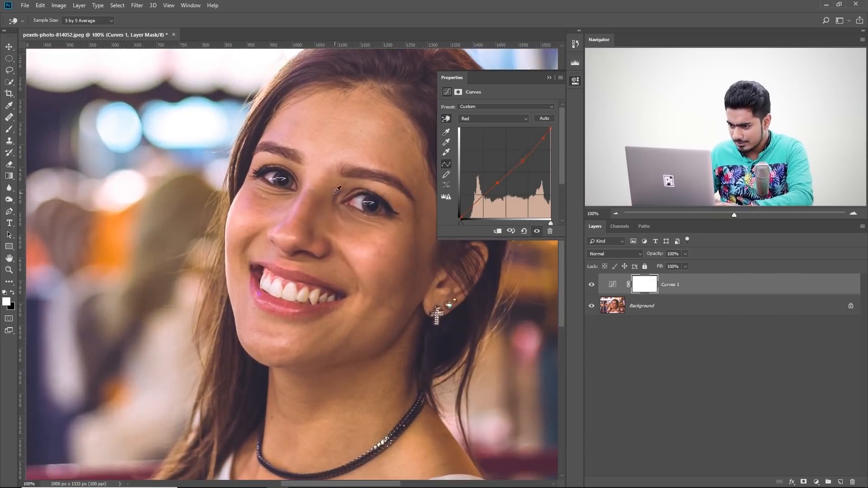
left_click_drag(310, 232, 287, 241)
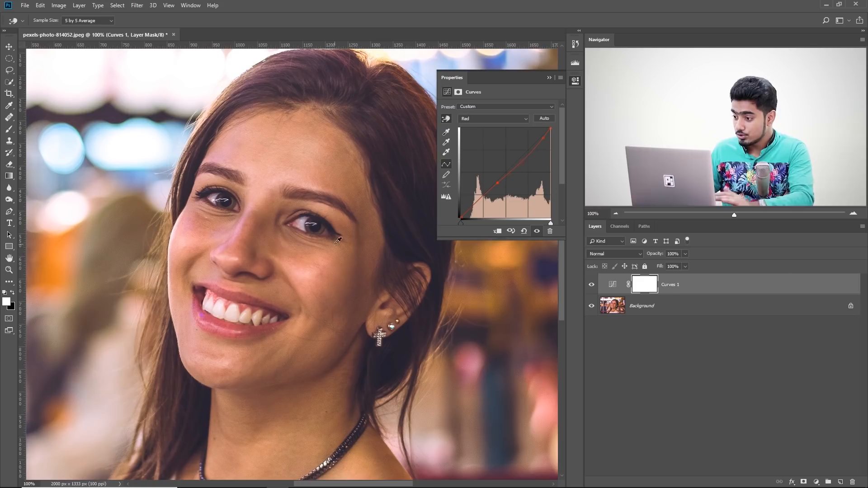
Step: Add a second Curves adjustment layer above Curves 1 and select its Blue channel
left_click(815, 482)
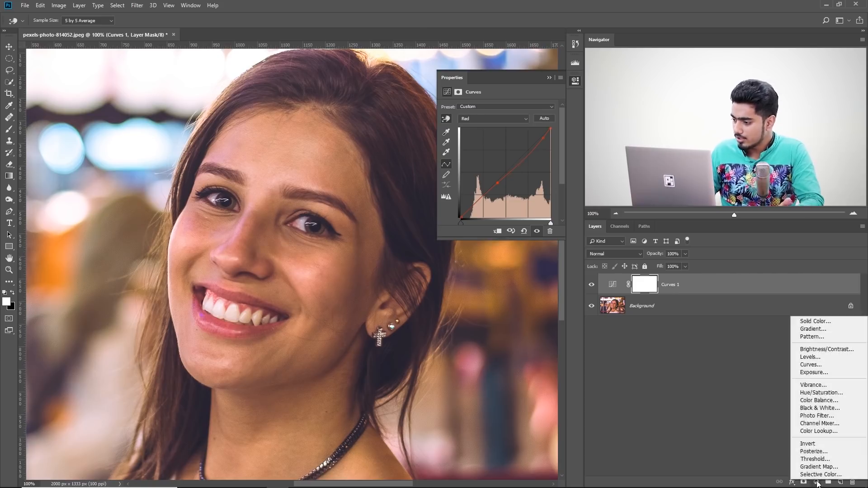
left_click(810, 367)
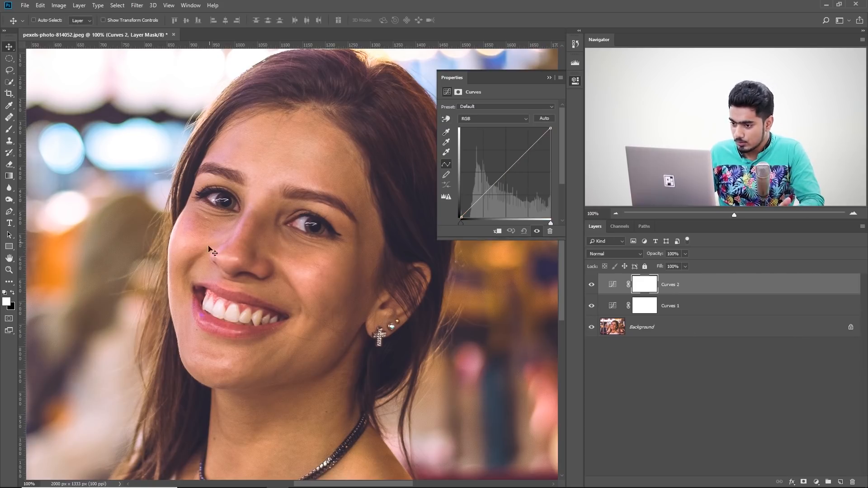
left_click(486, 118)
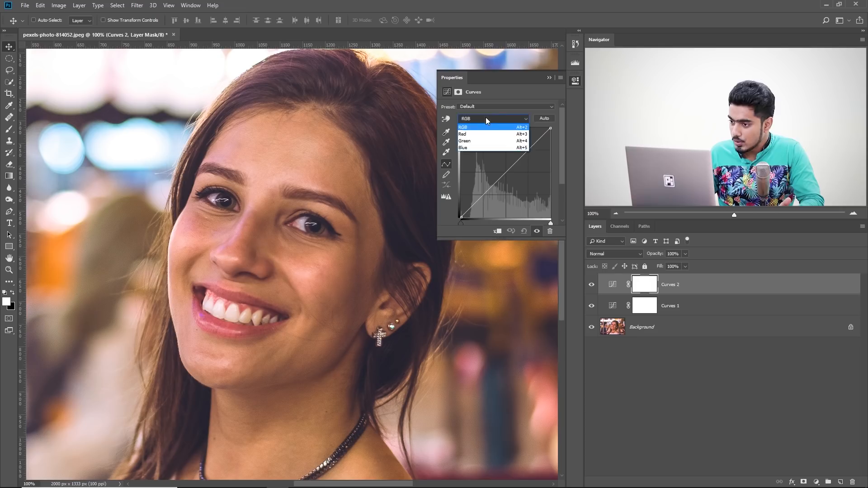
left_click(479, 144)
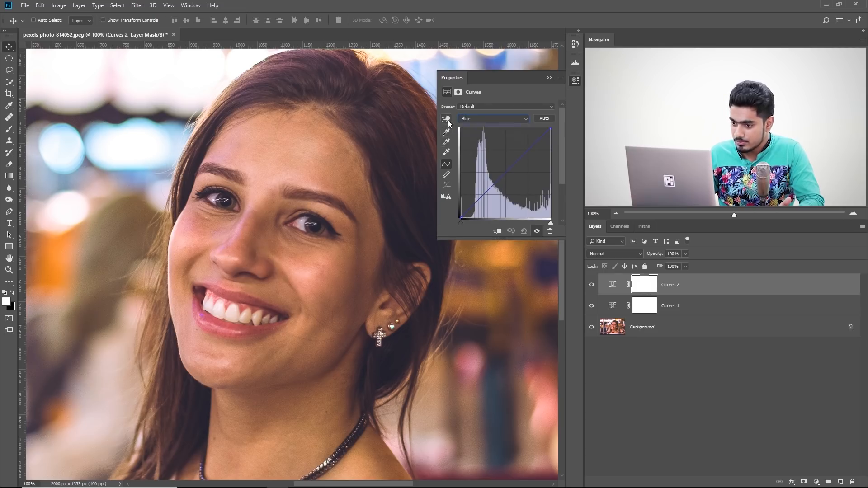
Step: Raise the Blue channel curve of Curves 2 by sampling the skin beside the nose on the image, and fine-tune it from the forehead
left_click(447, 119)
left_click(276, 243)
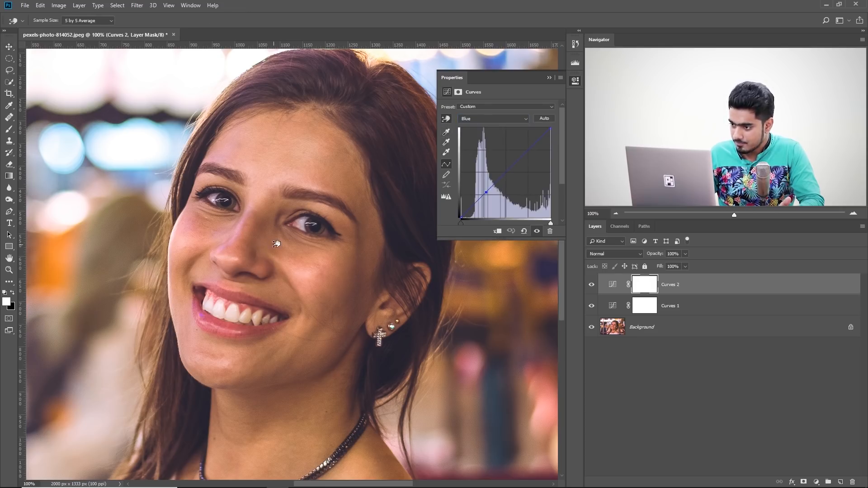
left_click_drag(276, 244, 276, 239)
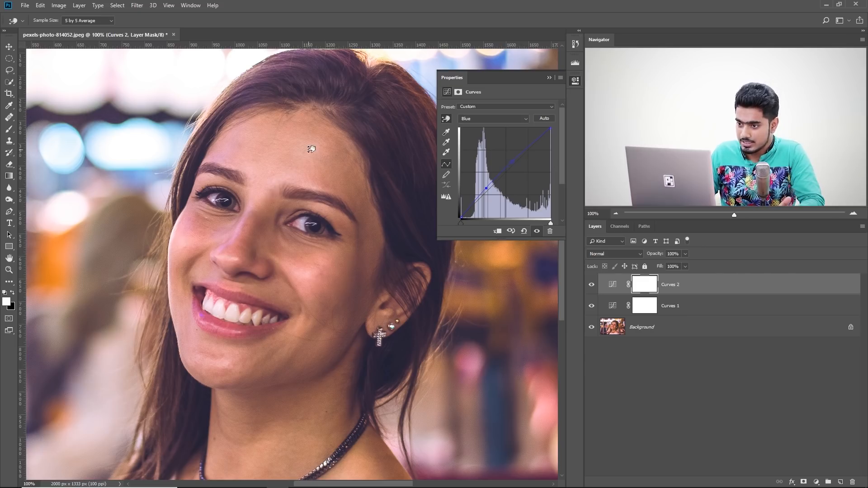
left_click_drag(311, 150, 311, 151)
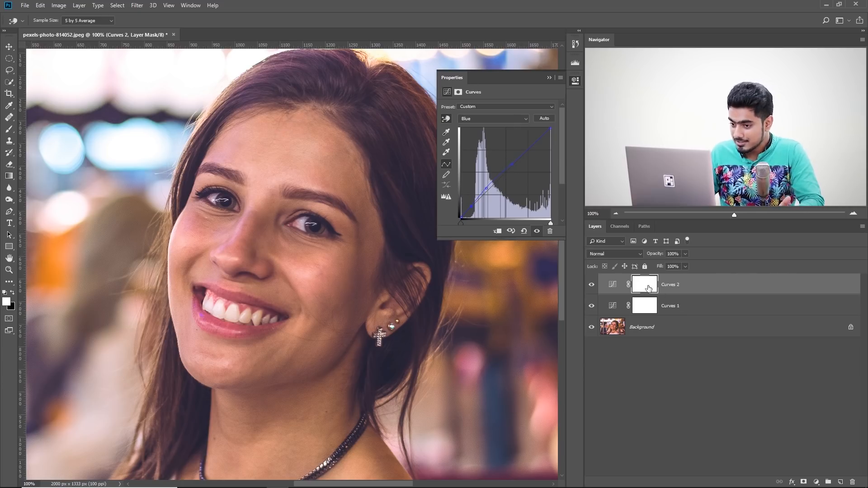
Step: Invert the Curves 2 layer mask to black and brush white over the nose, cheeks and chin to reveal the adjustment there
key("ctrl+i")
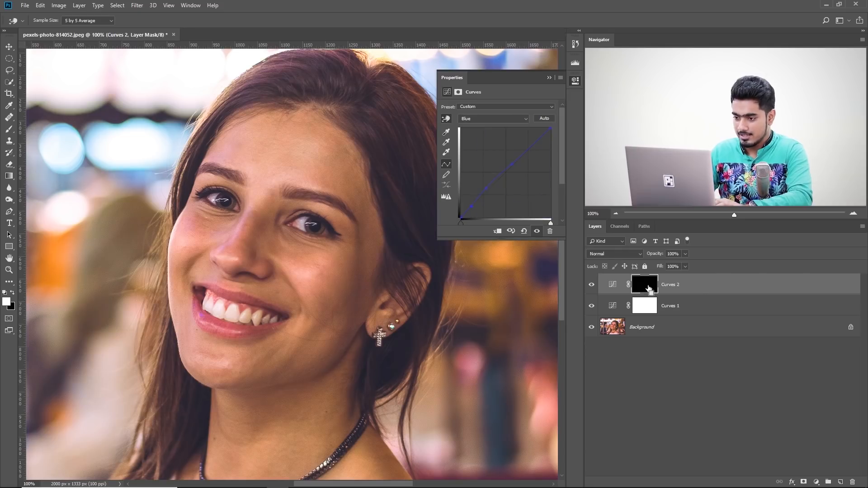
left_click(10, 130)
left_click_drag(237, 224, 309, 241)
left_click_drag(248, 21, 291, 33)
left_click_drag(282, 235, 292, 244)
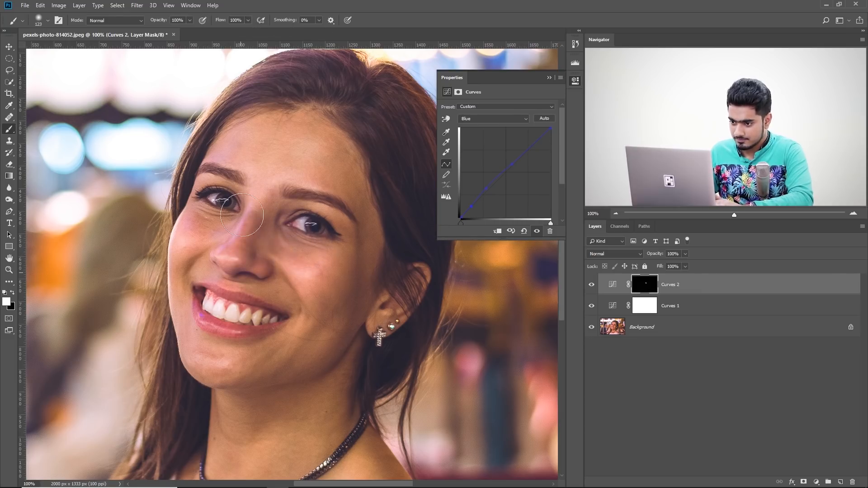
mouse_move(201, 356)
left_mouse_down()
mouse_move(241, 339)
mouse_move(273, 358)
mouse_move(202, 369)
mouse_move(270, 347)
left_mouse_up()
left_click_drag(272, 345, 286, 345)
left_click_drag(343, 256, 333, 247)
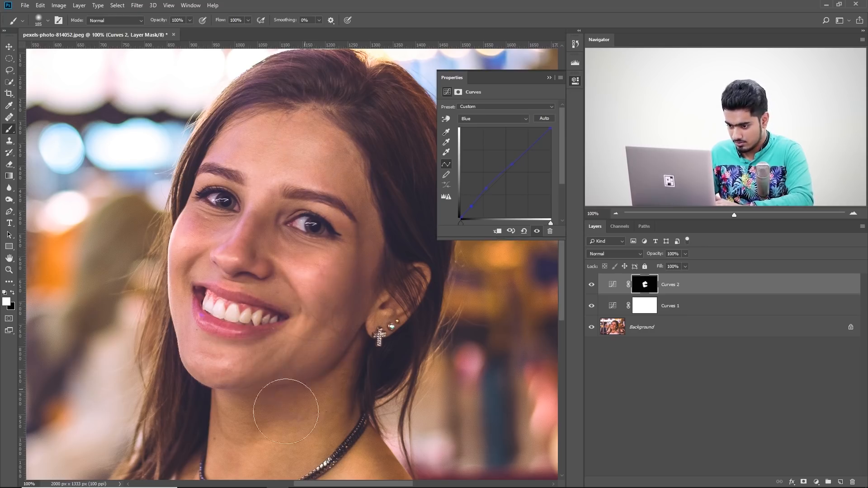
Step: Paint white on the Curves 2 mask over the neck and the skin around the necklace
mouse_move(285, 402)
left_mouse_down()
mouse_move(299, 224)
mouse_move(311, 221)
left_mouse_up()
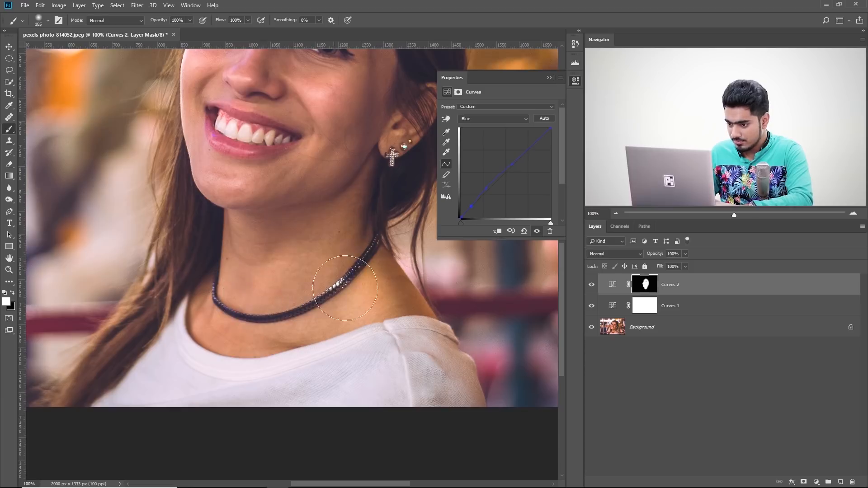
mouse_move(341, 316)
left_mouse_down()
mouse_move(195, 308)
mouse_move(271, 389)
left_mouse_up()
mouse_move(363, 70)
left_mouse_down()
mouse_move(331, 251)
mouse_move(327, 239)
left_mouse_up()
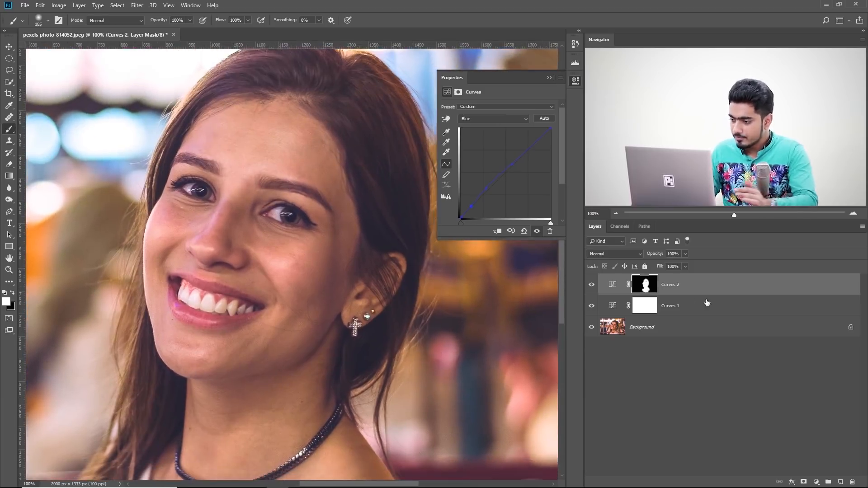
Step: Fine-tune the shadow part of the Curves 2 Blue curve and lower that layer's opacity to 65%
left_click(592, 284)
left_click(592, 285)
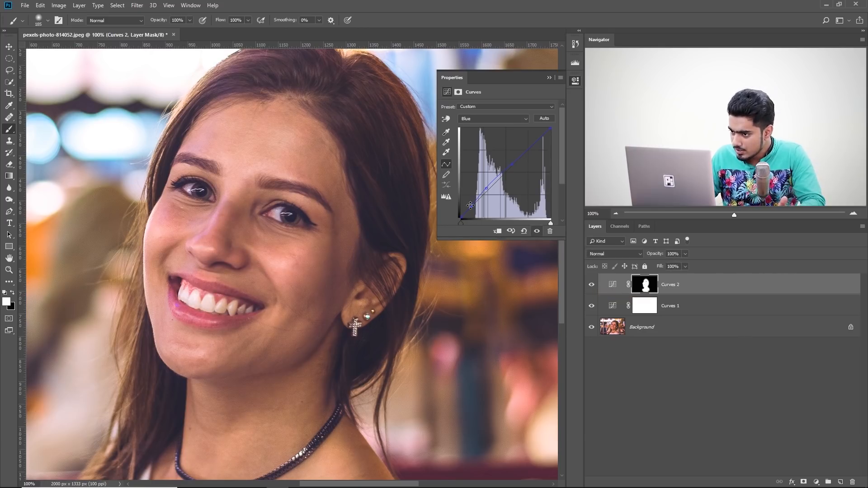
left_click_drag(470, 206, 472, 207)
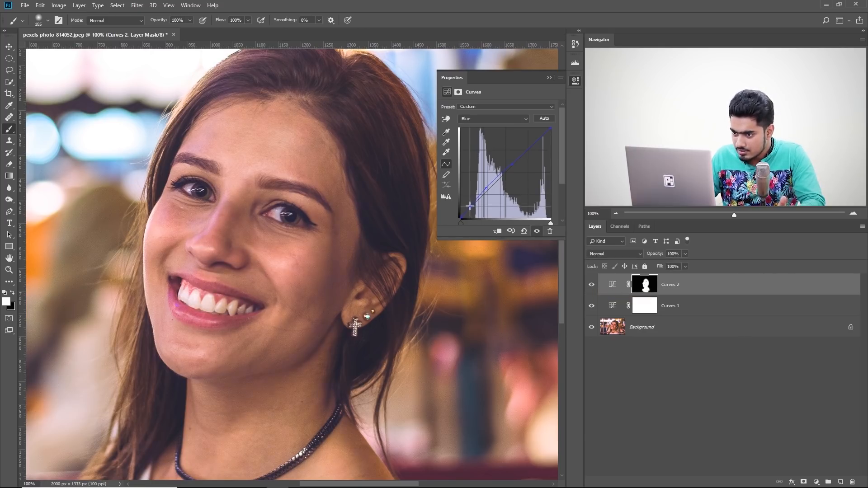
left_click(686, 256)
left_click_drag(682, 264, 569, 261)
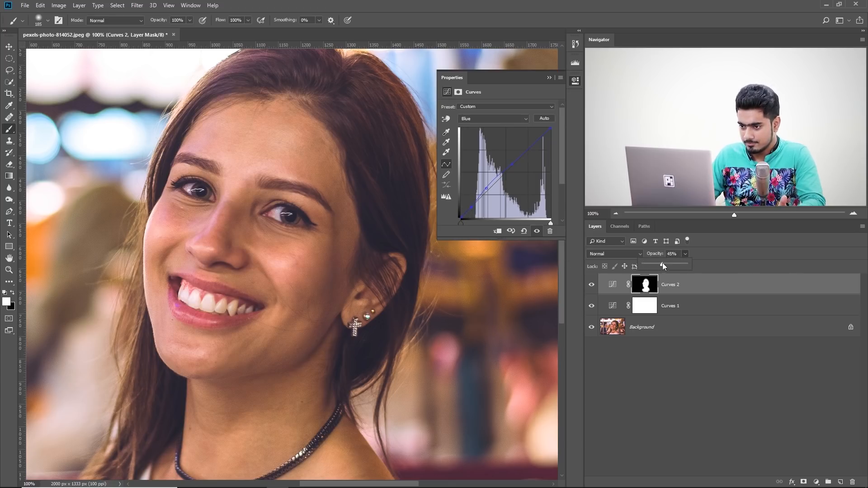
left_click_drag(676, 263, 673, 262)
type("65")
key("Return")
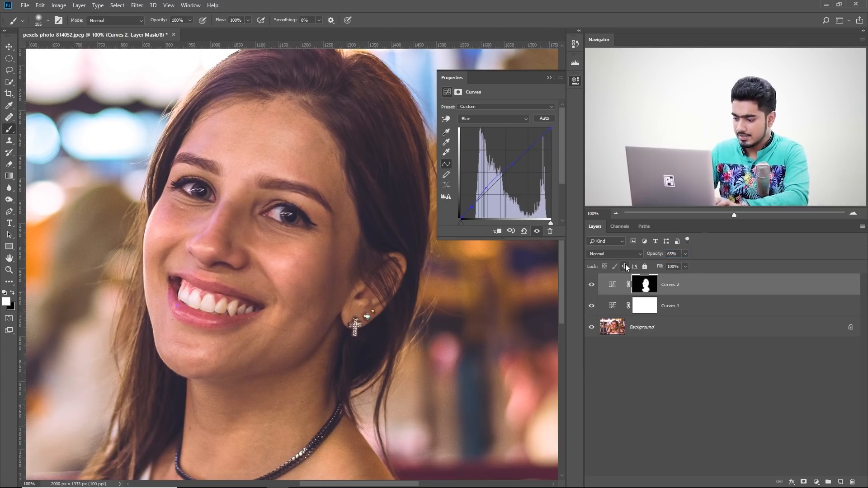
Step: Add a third Curves adjustment layer above Curves 2
key("ctrl+minus")
key("ctrl+minus")
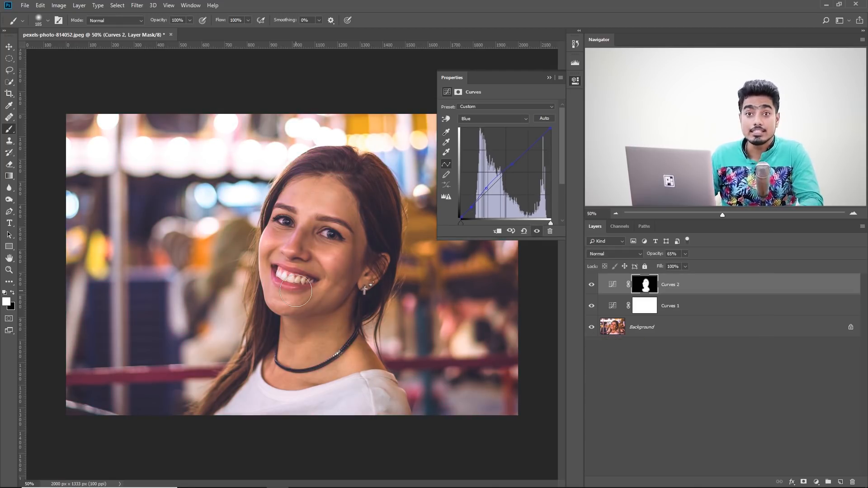
left_click(816, 482)
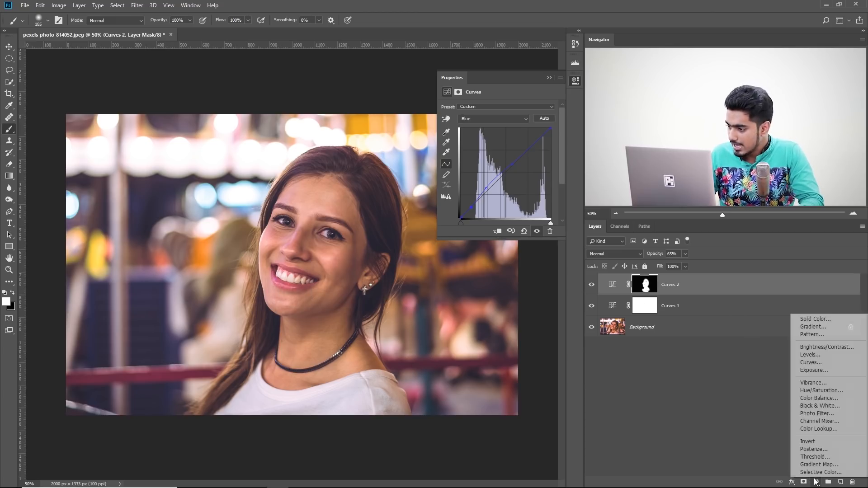
left_click(810, 362)
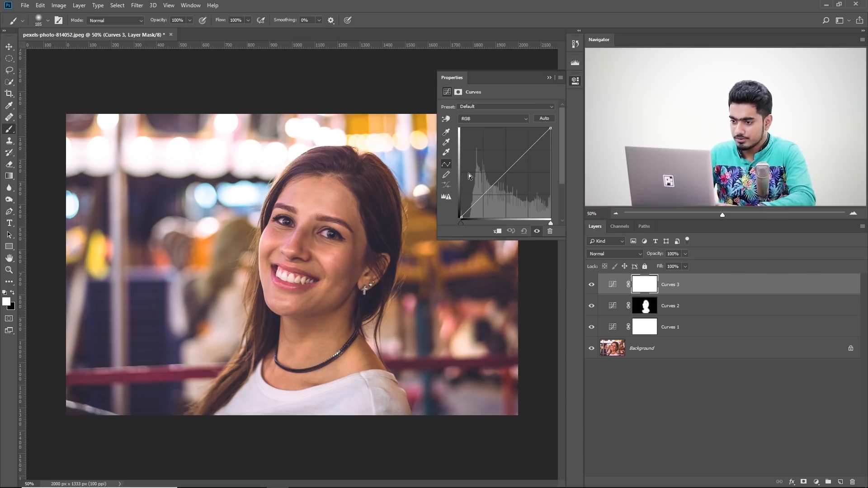
Step: Try to shape the RGB curve of Curves 3 with manually placed points in the highlights, midtones and shadows
key("ctrl+plus")
key("ctrl+plus")
key("ctrl+minus")
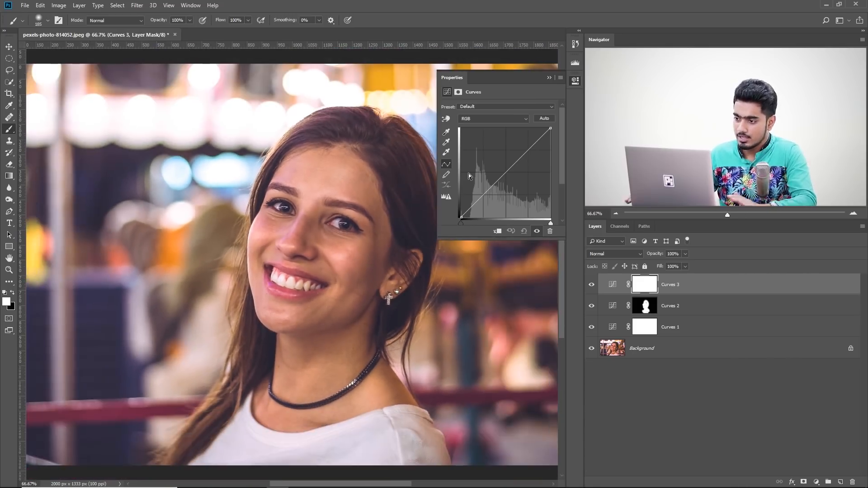
left_click_drag(521, 158, 519, 156)
left_click_drag(481, 196, 483, 190)
left_click_drag(470, 205, 471, 208)
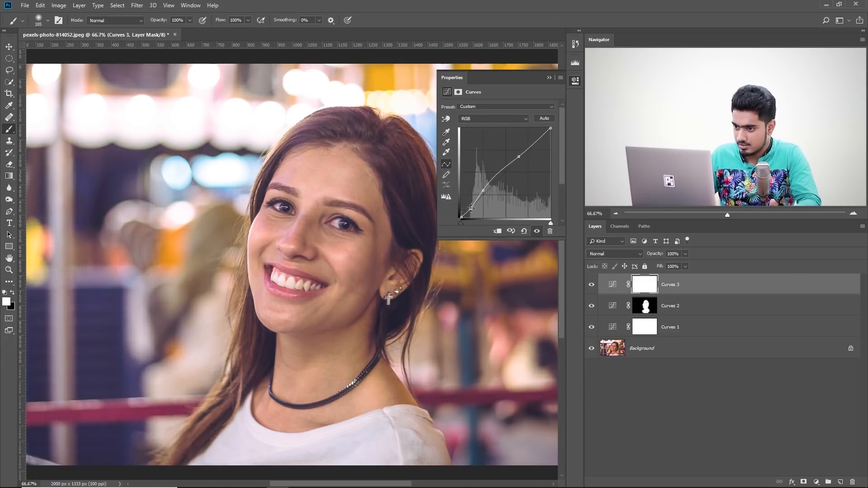
Step: Brighten the skin with the Curves 3 RGB curve by sampling the cheek and forehead on the image, and compare with the layer hidden
key("ctrl+plus")
left_click_drag(298, 186, 227, 223)
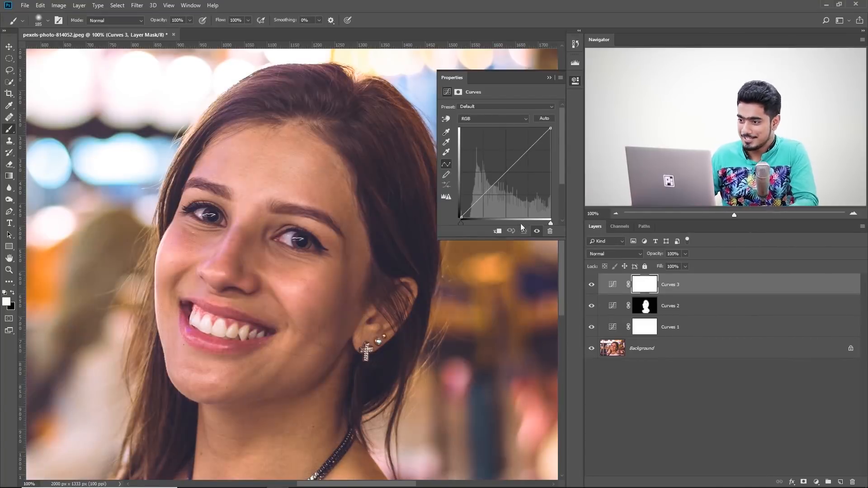
left_click(445, 119)
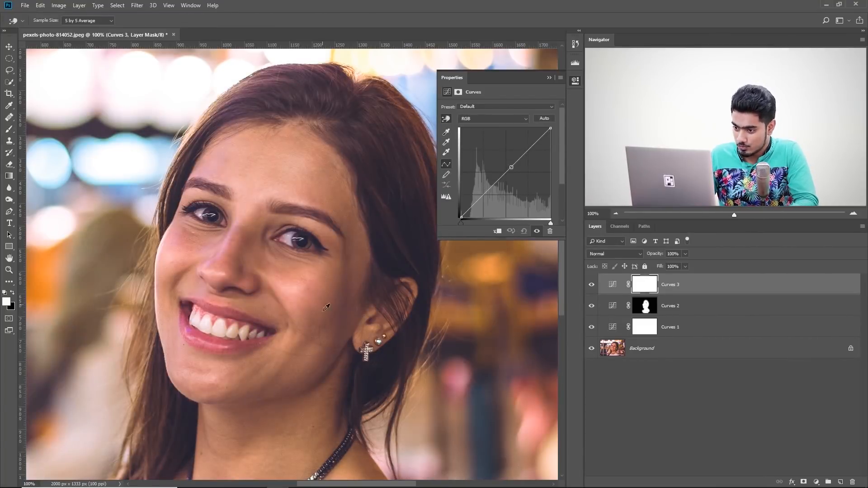
left_click_drag(338, 312, 339, 304)
left_click_drag(389, 373, 388, 373)
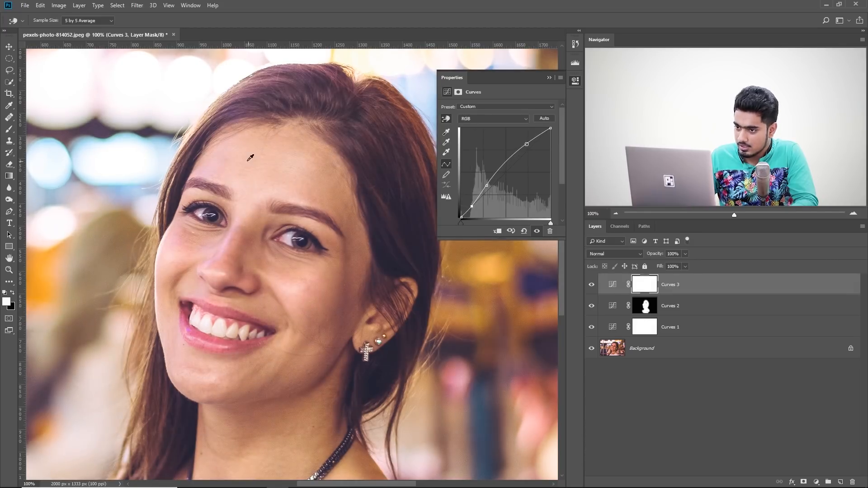
left_click_drag(241, 159, 243, 165)
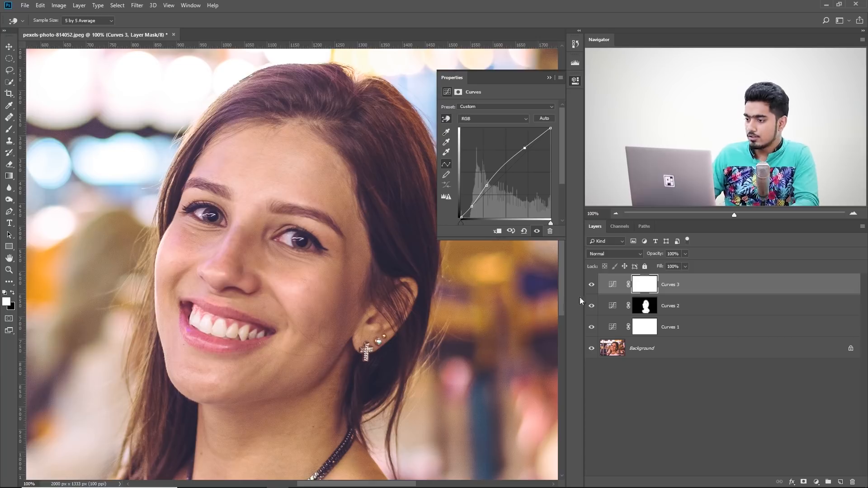
left_click(592, 285)
left_click(592, 288)
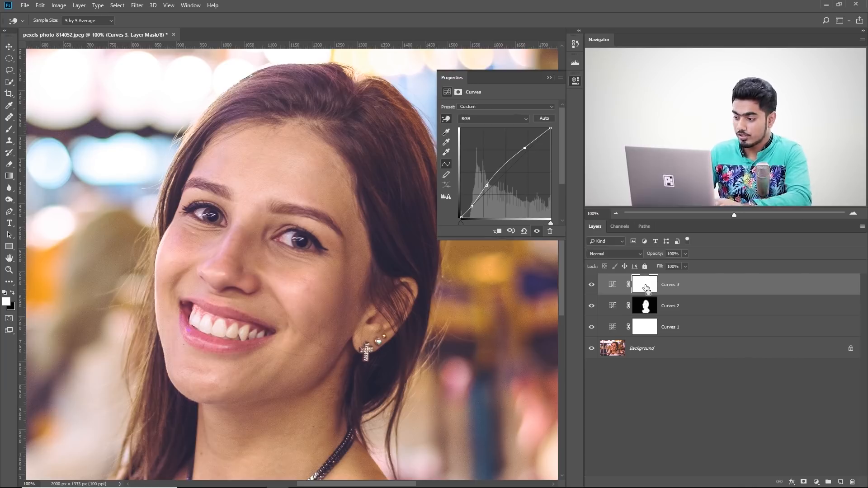
Step: Invert the Curves 3 mask to black and brush white over the face to reveal the brightening there
key("ctrl+i")
left_click_drag(316, 247, 290, 207)
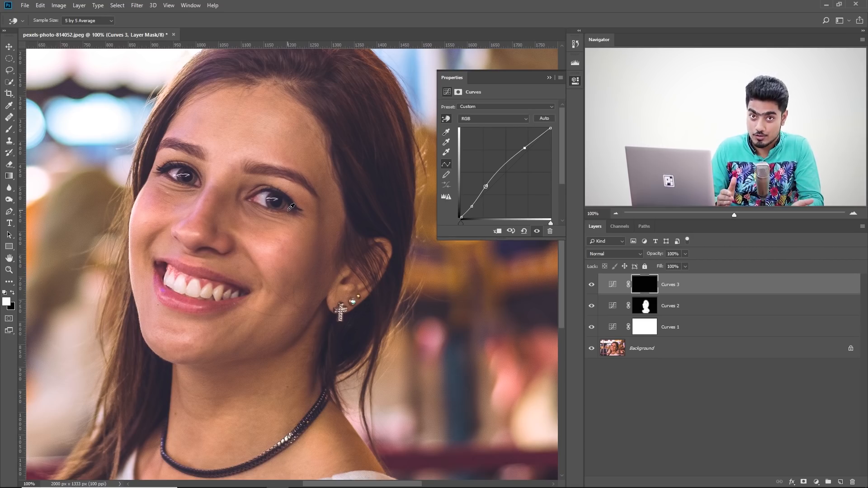
left_click(9, 129)
left_click_drag(305, 188, 335, 191)
mouse_move(308, 181)
left_mouse_down()
mouse_move(244, 195)
mouse_move(269, 203)
mouse_move(222, 152)
mouse_move(292, 108)
mouse_move(300, 133)
left_mouse_up()
mouse_move(361, 222)
left_mouse_down()
mouse_move(362, 186)
mouse_move(368, 256)
mouse_move(332, 304)
mouse_move(309, 392)
left_mouse_up()
Step: Refine the Curves 3 mask around the face, painting black over spill on the hair and background and white over the skin
key("x")
mouse_move(272, 126)
left_mouse_down()
mouse_move(177, 147)
mouse_move(324, 111)
mouse_move(372, 208)
left_mouse_up()
left_click_drag(373, 208, 385, 208)
mouse_move(266, 216)
left_mouse_down()
mouse_move(291, 247)
mouse_move(296, 157)
mouse_move(313, 239)
left_mouse_up()
key("x")
left_click_drag(278, 196, 240, 384)
mouse_move(211, 249)
left_mouse_down()
mouse_move(216, 230)
mouse_move(214, 282)
mouse_move(265, 220)
left_mouse_up()
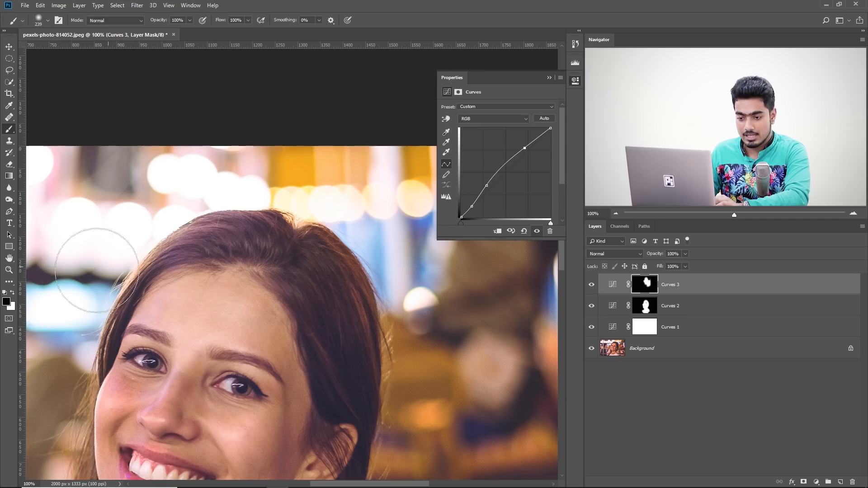
key("x")
mouse_move(270, 188)
left_mouse_down()
mouse_move(170, 213)
mouse_move(187, 220)
mouse_move(137, 243)
mouse_move(142, 224)
left_mouse_up()
left_click_drag(285, 246, 290, 171)
key("x")
key("bracketright")
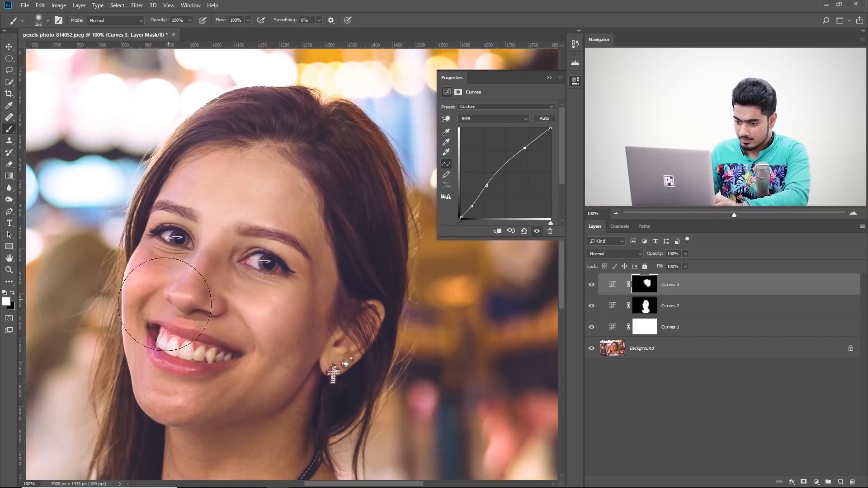
Step: Paint white on the Curves 3 mask over the rest of the face, neck and shoulders, and compare the result with the original photo
left_click_drag(221, 334, 236, 238)
left_click_drag(240, 282, 247, 285)
mouse_move(226, 337)
left_mouse_down()
mouse_move(220, 405)
mouse_move(310, 400)
mouse_move(309, 312)
left_mouse_up()
left_click_drag(292, 258, 330, 152)
mouse_move(219, 314)
left_mouse_down()
mouse_move(145, 427)
mouse_move(324, 437)
mouse_move(403, 379)
mouse_move(442, 427)
left_mouse_up()
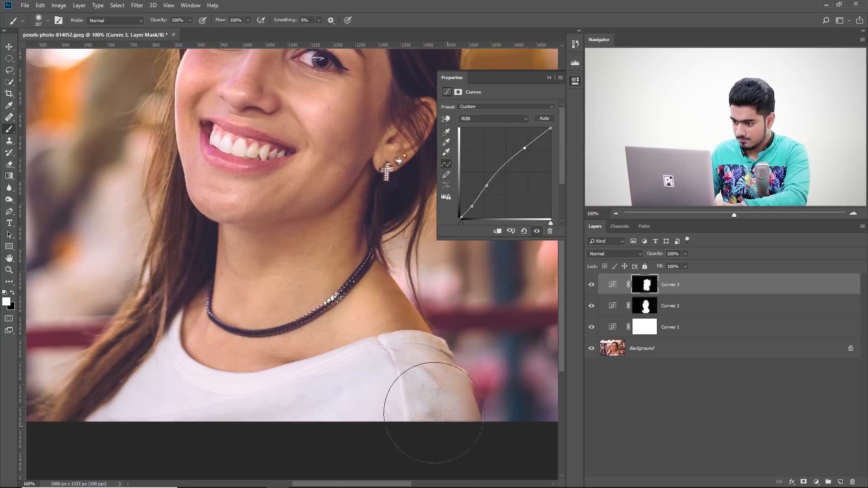
left_click_drag(307, 198, 300, 267)
key("ctrl+minus")
key("ctrl+minus")
left_click(591, 348, "alt")
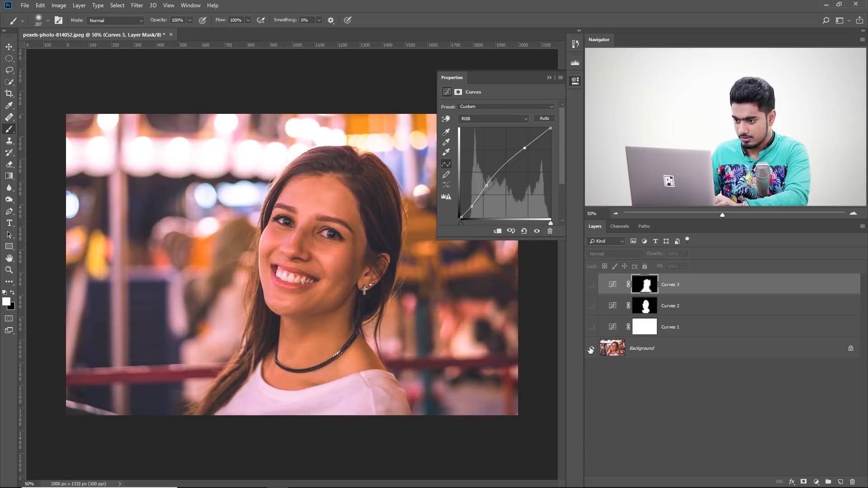
left_click(591, 349, "alt")
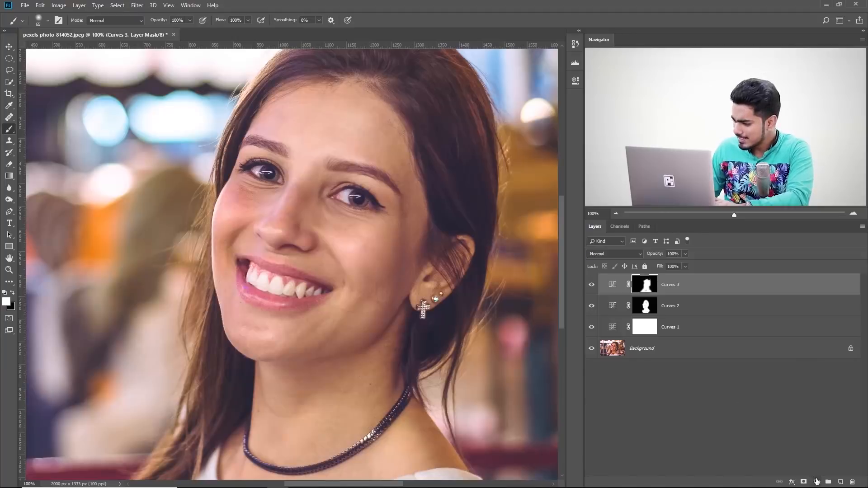
Step: Add a Hue/Saturation adjustment layer and target its Reds range by sampling the reddish cheek on the image
left_click(817, 481)
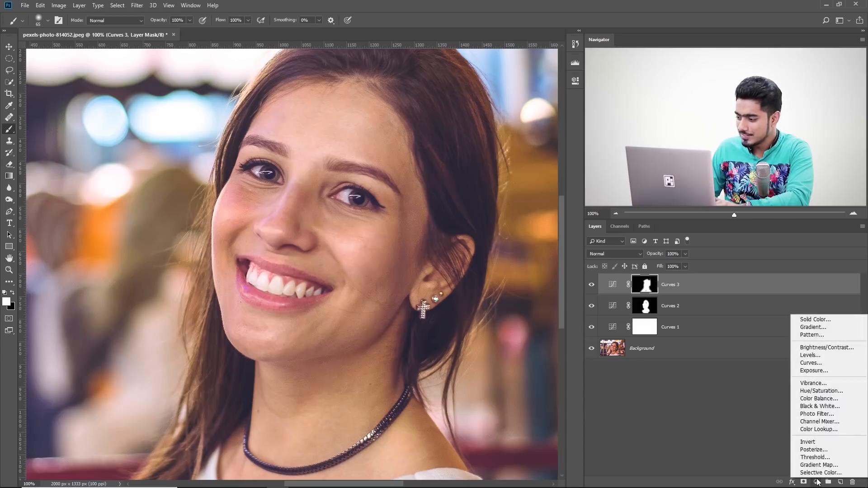
left_click(819, 392)
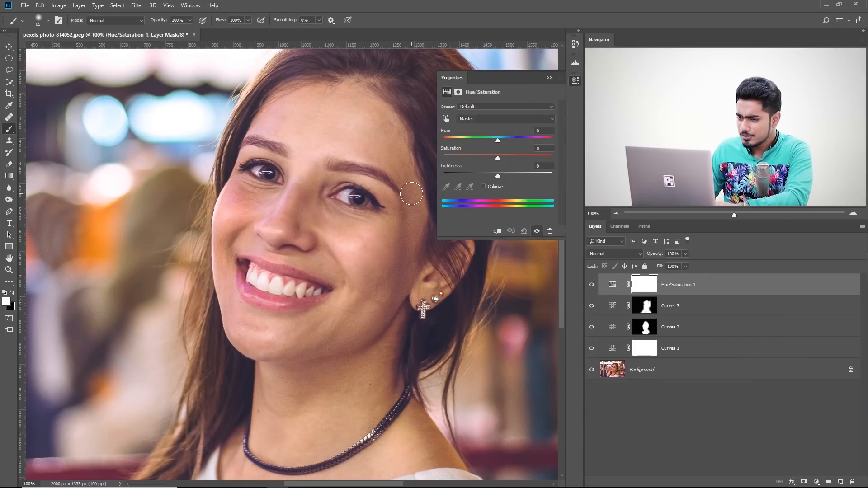
scroll(317, 219, "right", 2)
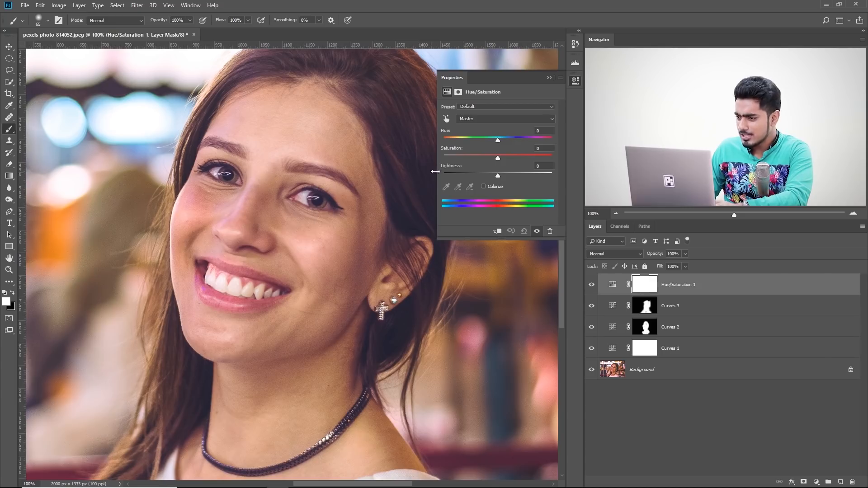
left_click_drag(492, 158, 493, 158)
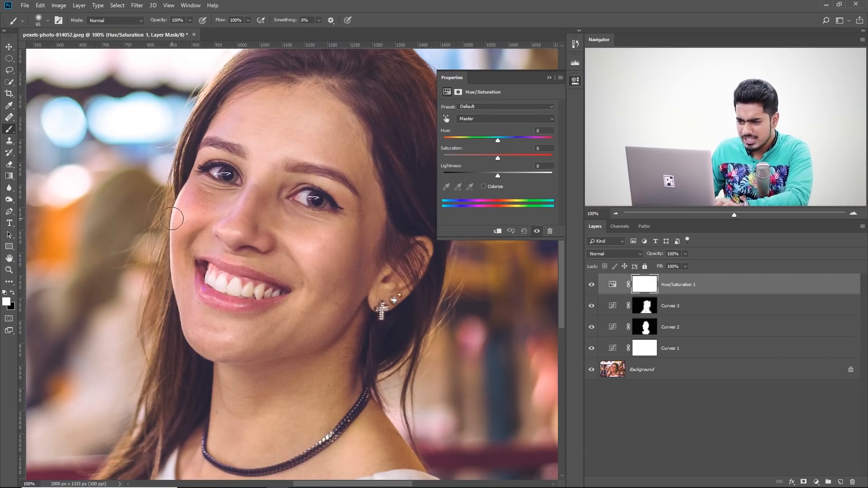
left_click_drag(186, 218, 176, 219)
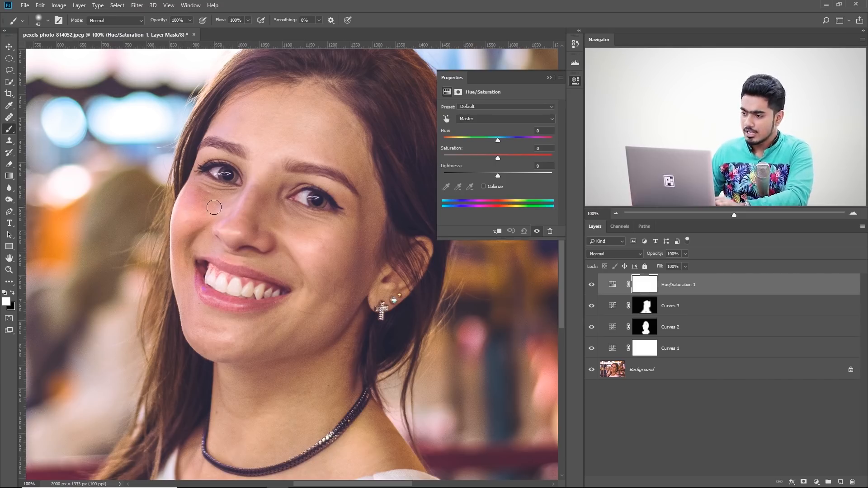
left_click(445, 120)
left_click(195, 190)
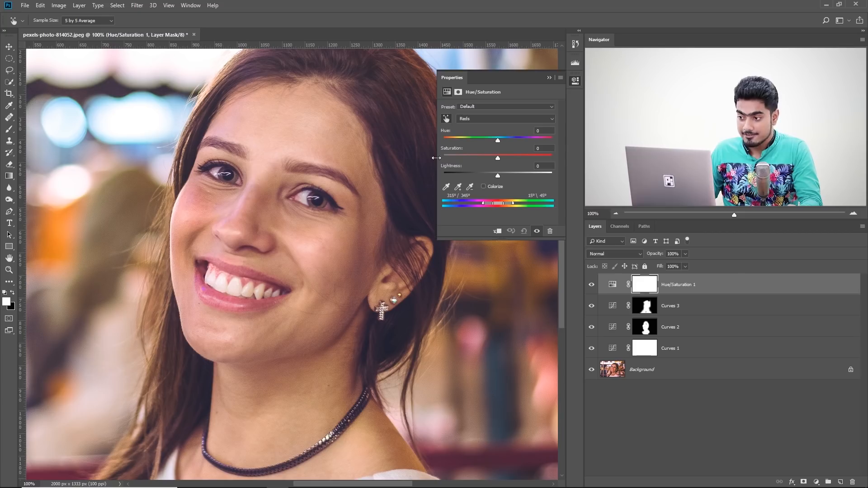
Step: Enlarge the Hue/Saturation settings and exaggerate the Reds with hue +158 and saturation +89 to reveal the affected areas
left_click_drag(436, 158, 228, 158)
left_click_drag(325, 86, 211, 315)
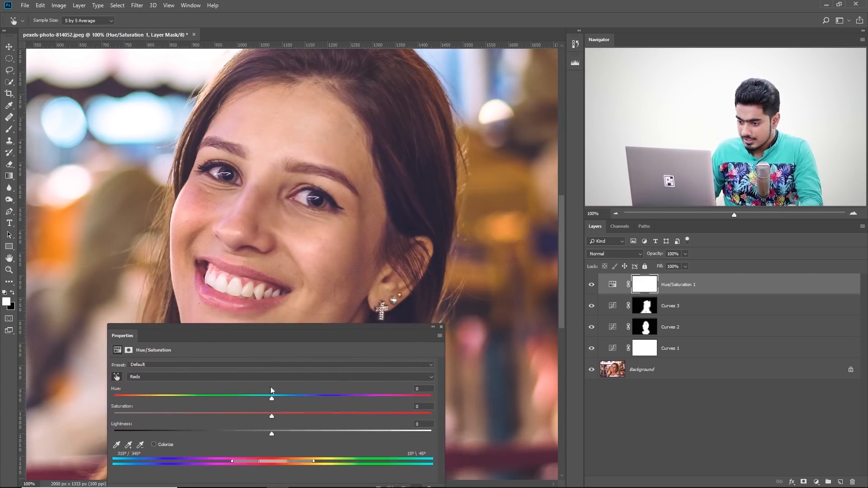
left_click_drag(304, 398, 419, 398)
left_click_drag(270, 417, 412, 416)
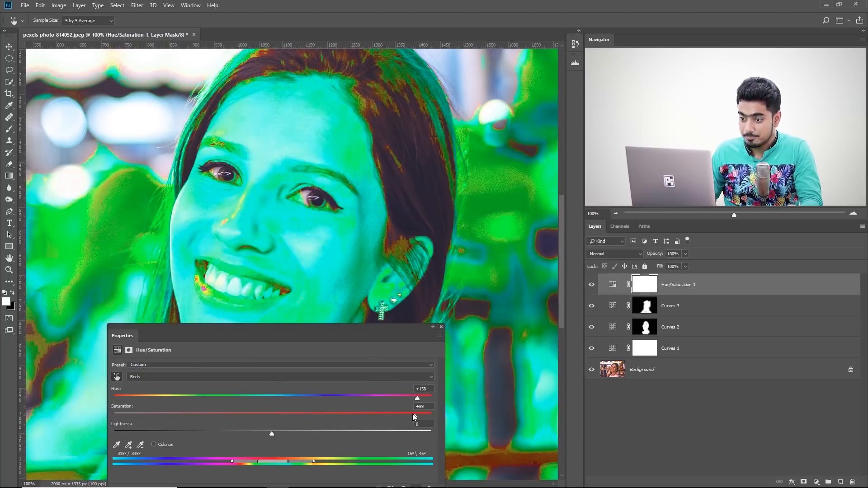
left_click_drag(289, 326, 574, 272)
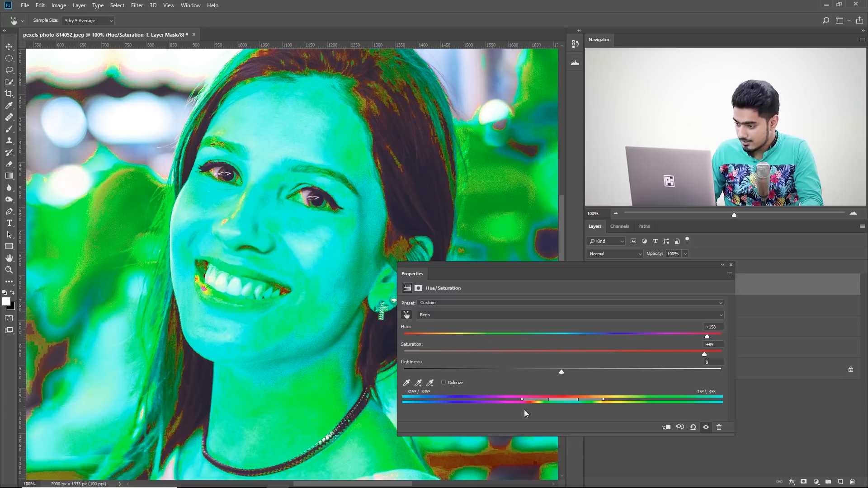
Step: Narrow and shift the Reds colour range to 331°/347° and 6°\19° so it isolates the reddish skin
left_click_drag(528, 399, 581, 400)
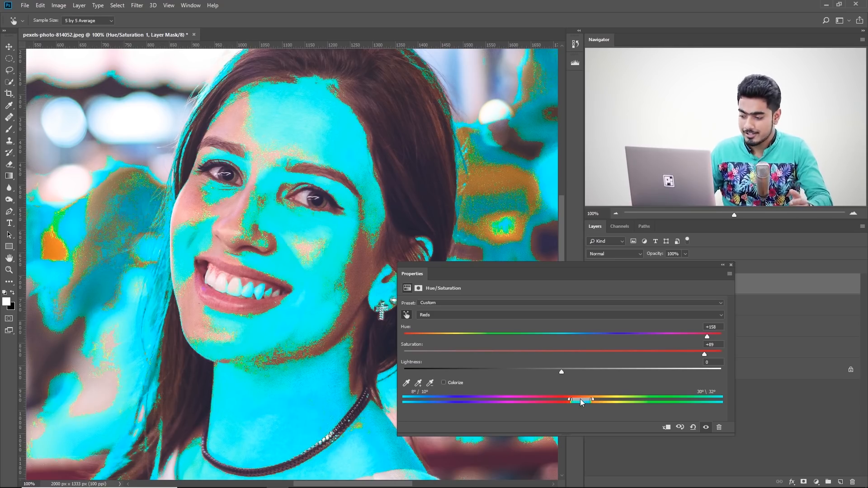
left_click_drag(581, 403, 550, 400)
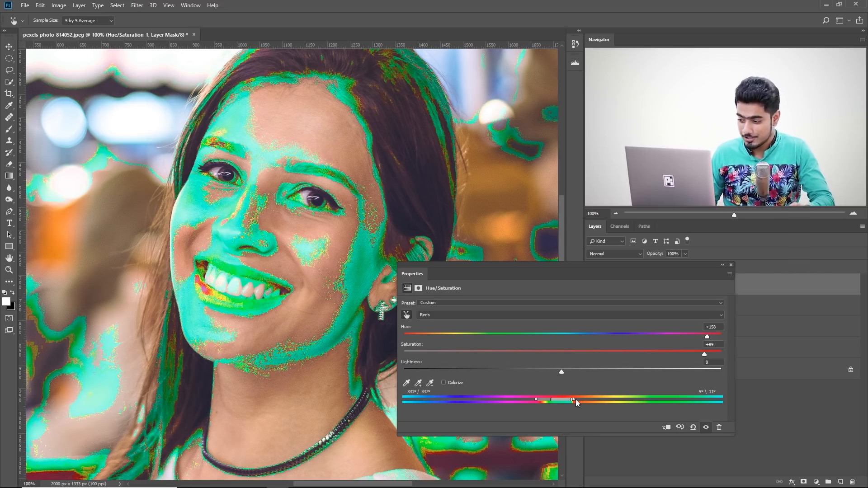
left_click_drag(573, 400, 569, 402)
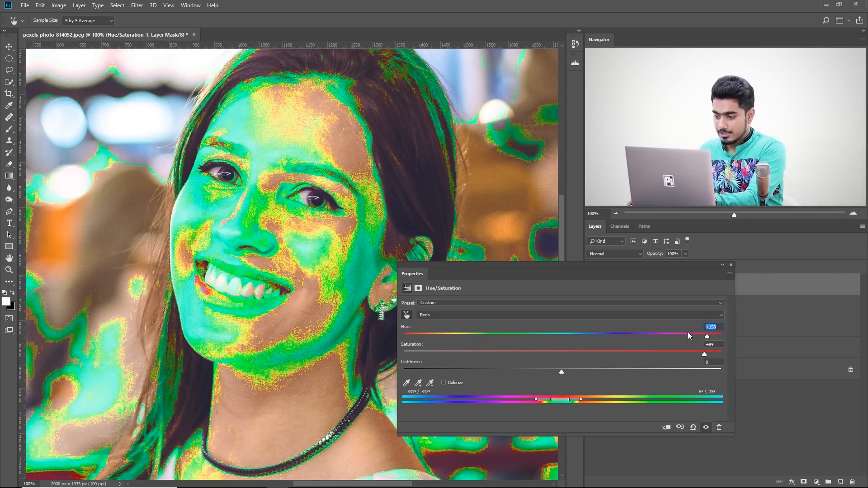
Step: Replace the exaggerated Reds settings with hue 0 and saturation -7
type("00")
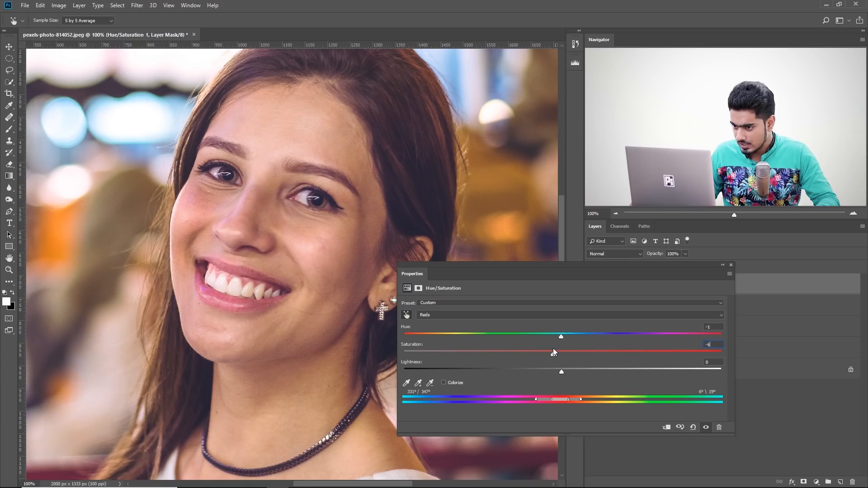
left_click_drag(715, 345, 688, 345)
type("-7")
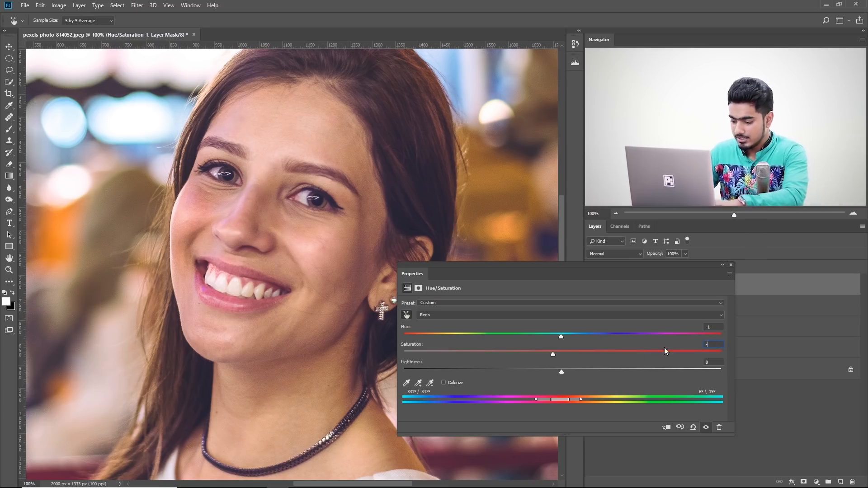
type("0")
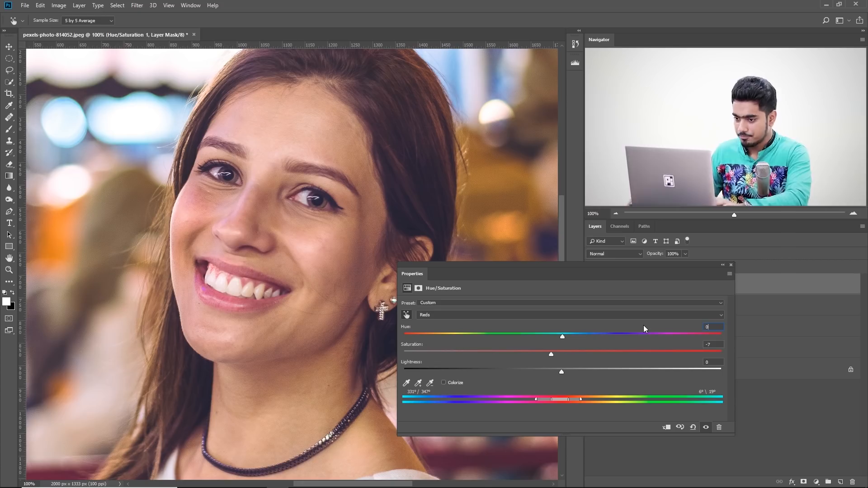
Step: Invert the Hue/Saturation layer's mask to black and paint white over the reddish cheek and nose with a 111 px brush
left_click(731, 265)
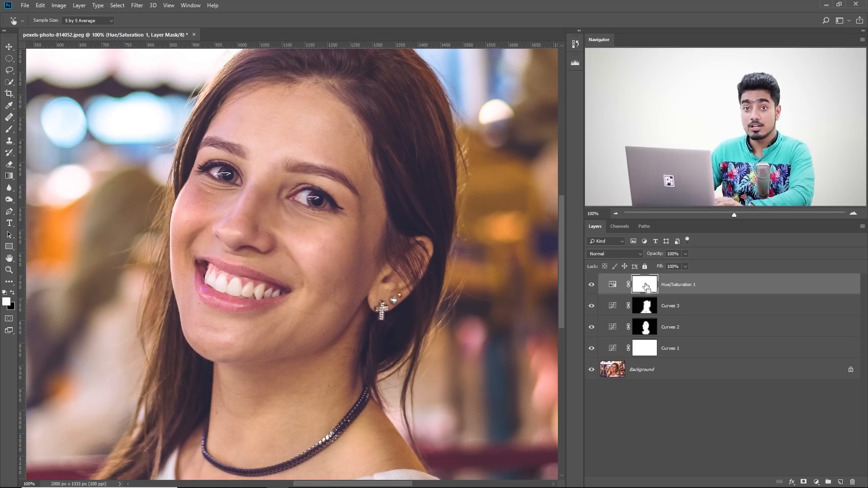
key("ctrl+i")
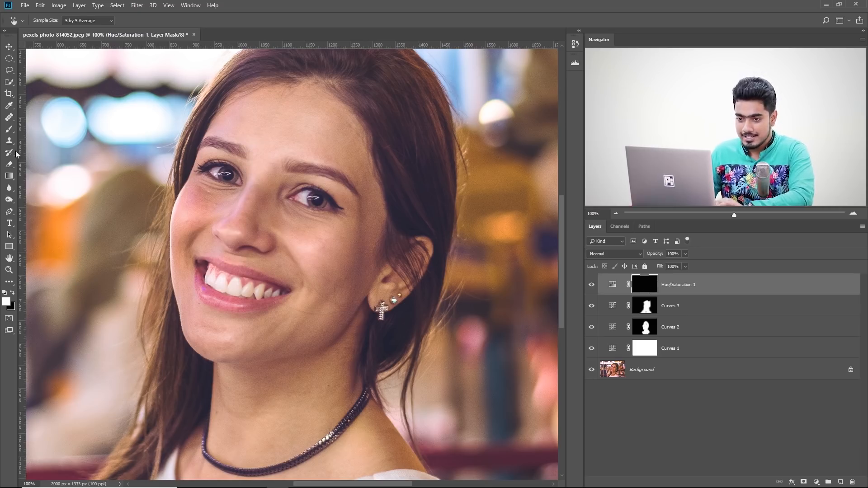
left_click(9, 128)
left_click_drag(161, 151, 176, 151)
key("x")
key("x")
left_click_drag(196, 206, 203, 213)
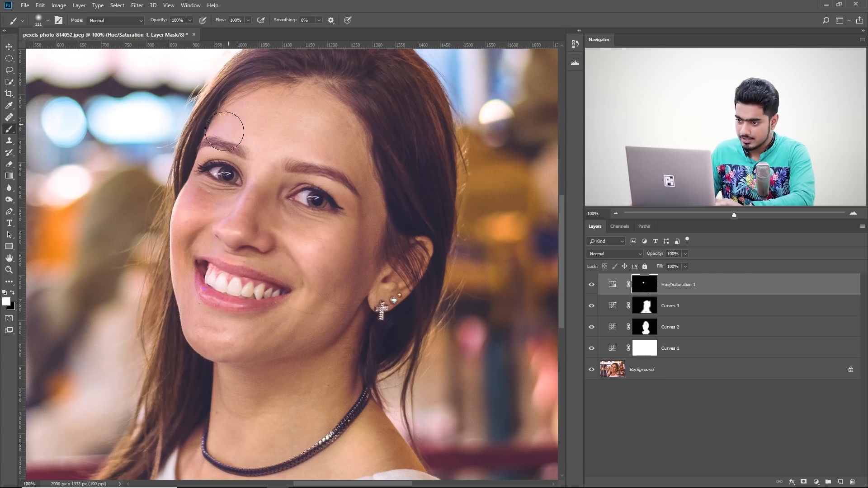
left_click_drag(181, 288, 196, 335)
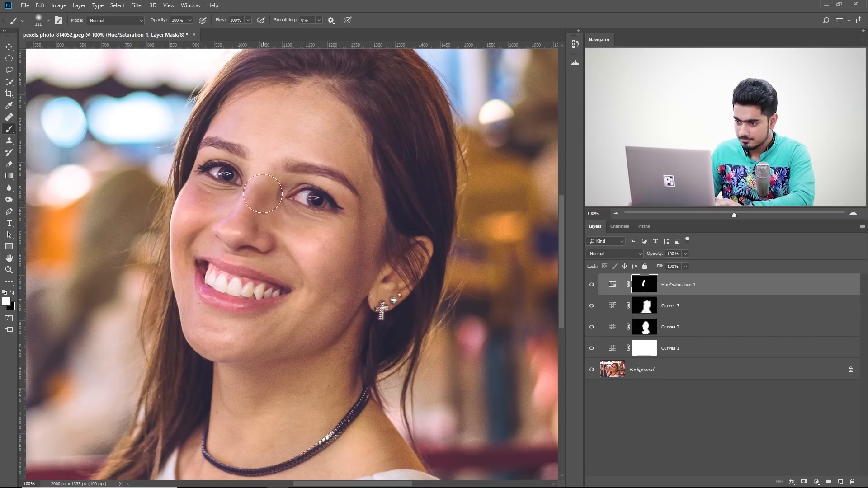
mouse_move(232, 218)
left_mouse_down()
mouse_move(209, 225)
mouse_move(275, 248)
left_mouse_up()
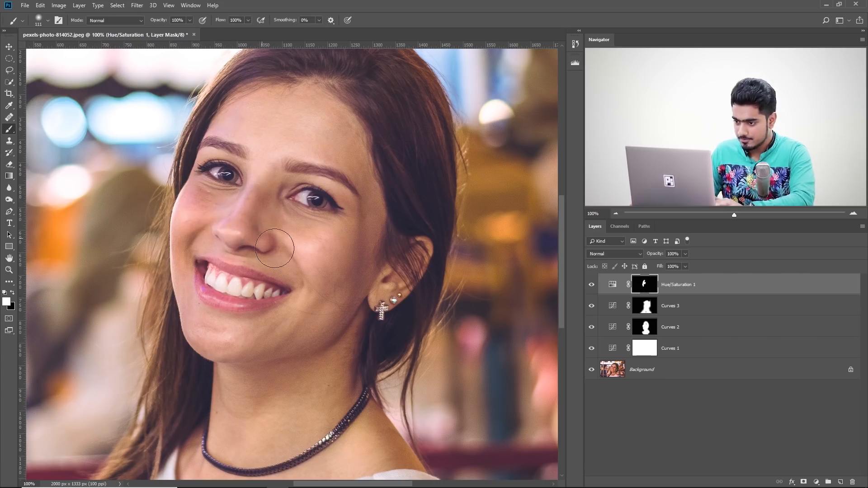
Step: Reopen the Hue/Saturation layer's settings and set the Reds hue to +4
double_click(621, 286)
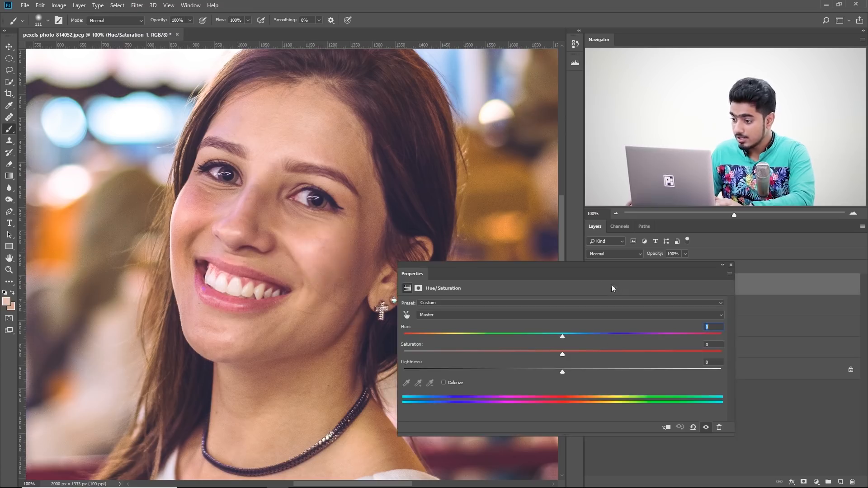
left_click(450, 316)
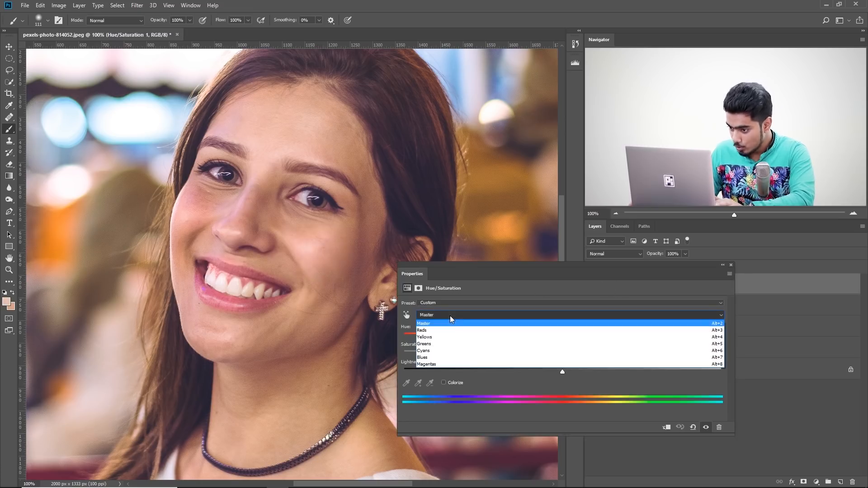
left_click(449, 323)
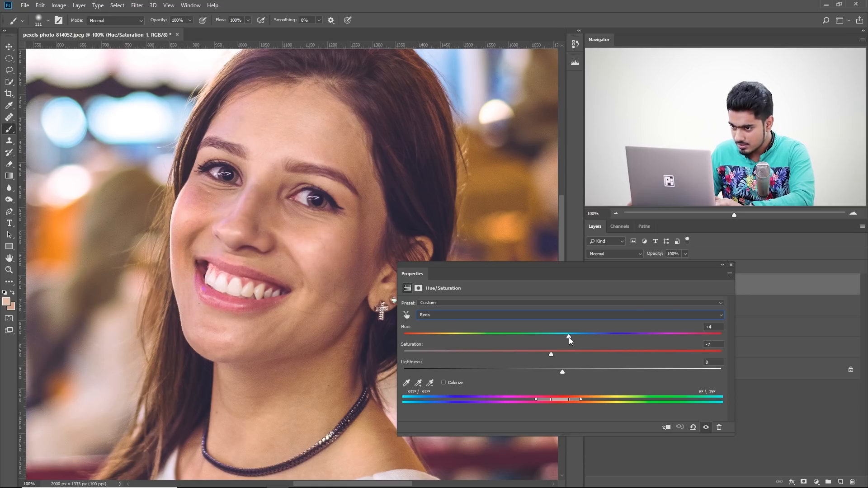
left_click(731, 266)
Step: Compare the corrected image with the original background layer and inspect the face up close
key("ctrl+minus")
key("ctrl+minus")
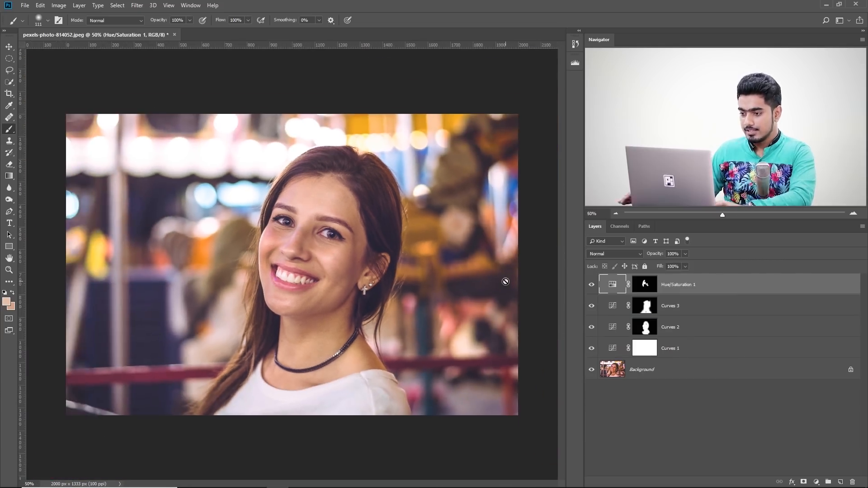
left_click(591, 371, "alt")
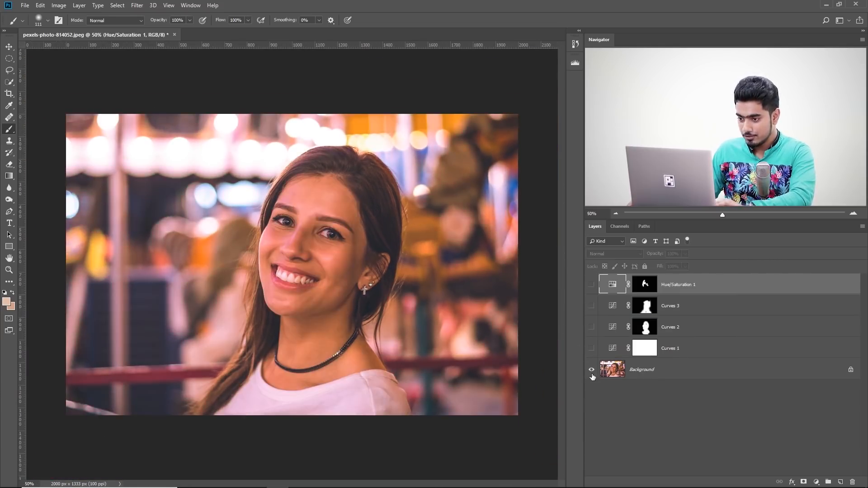
left_click(592, 371, "alt")
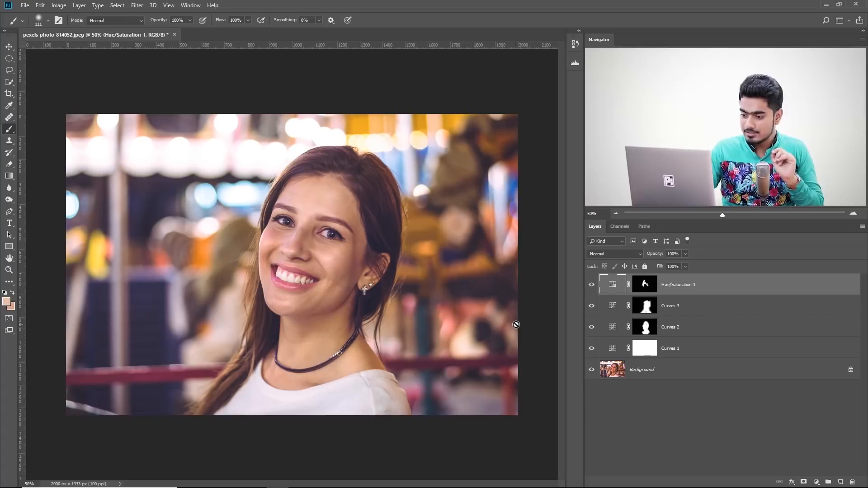
key("ctrl+plus")
key("ctrl+plus")
key("ctrl+plus")
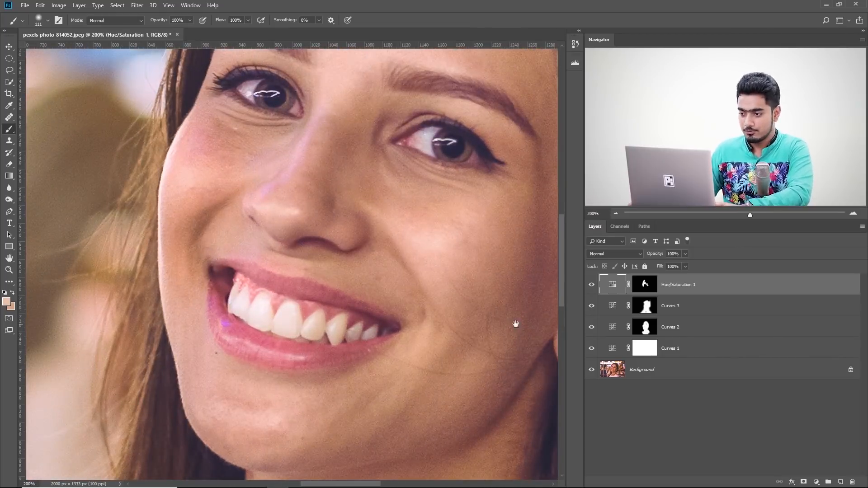
key("ctrl+minus")
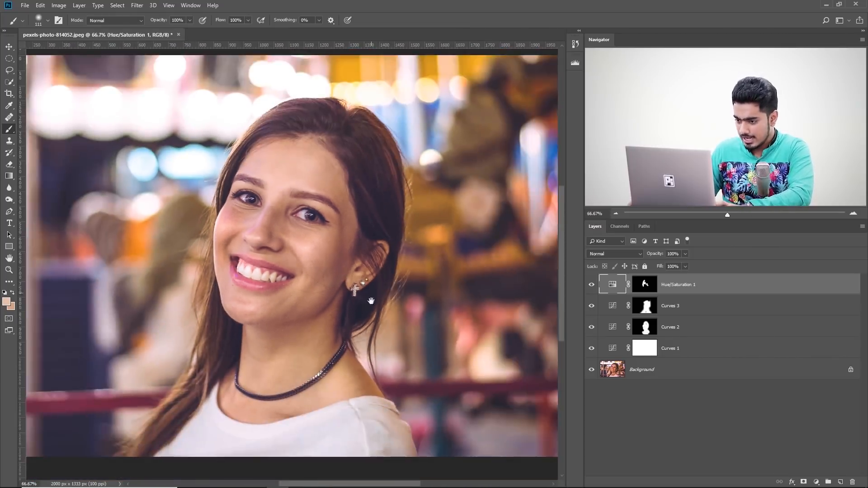
key("ctrl+minus")
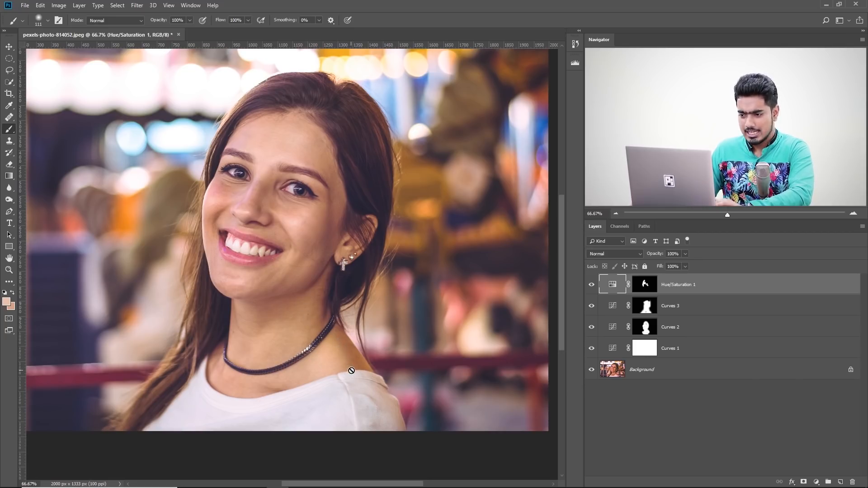
Step: Add a Curves adjustment layer on top and dock its settings as a narrow collapsible panel beside the image
left_click(816, 483)
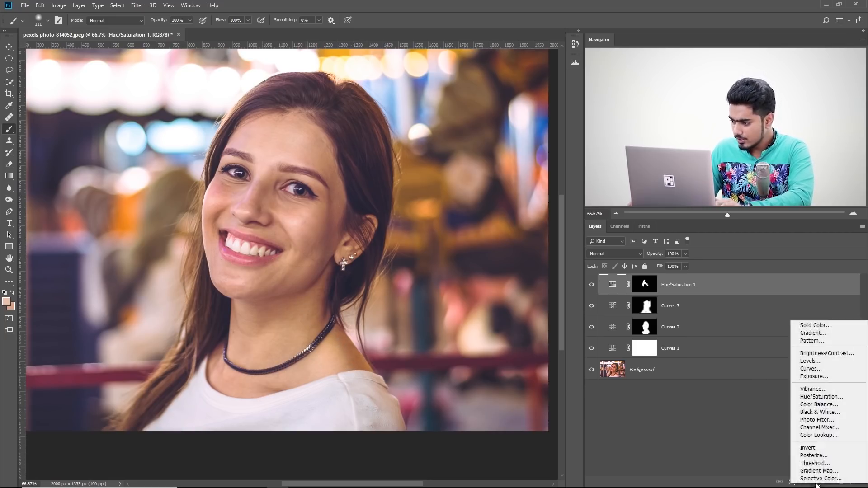
left_click(809, 371)
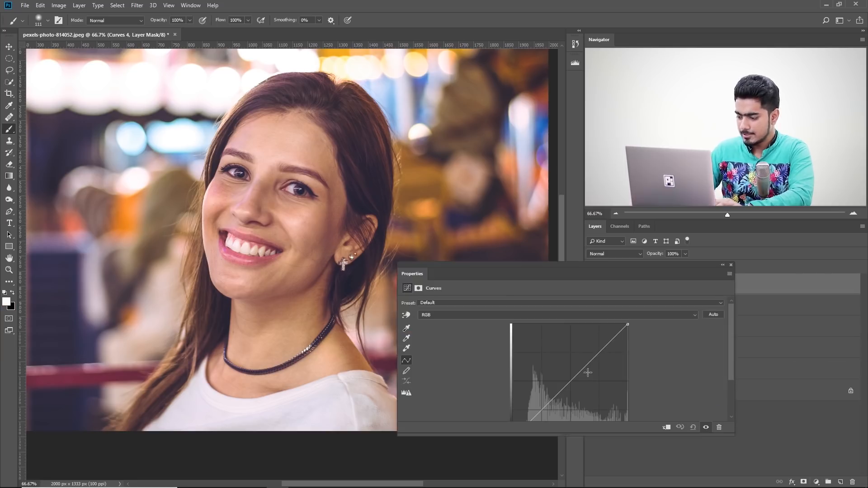
key("ctrl+plus")
left_click_drag(416, 275, 580, 77)
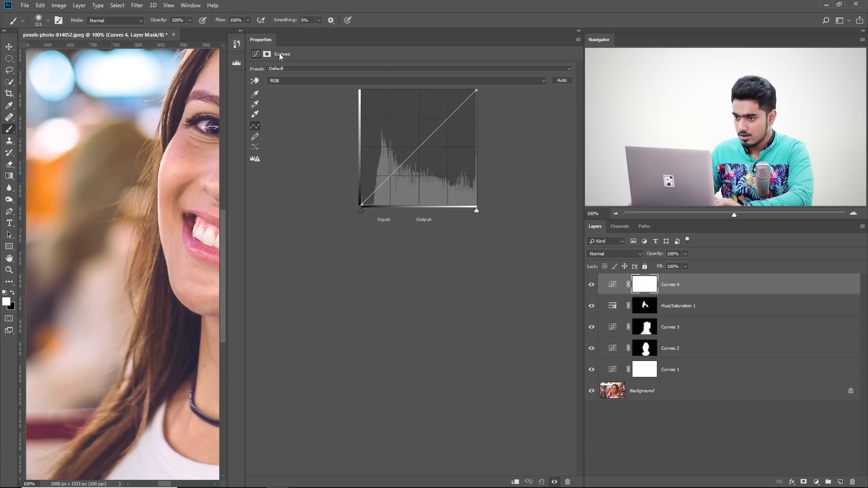
left_click_drag(266, 40, 574, 79)
left_click(575, 80)
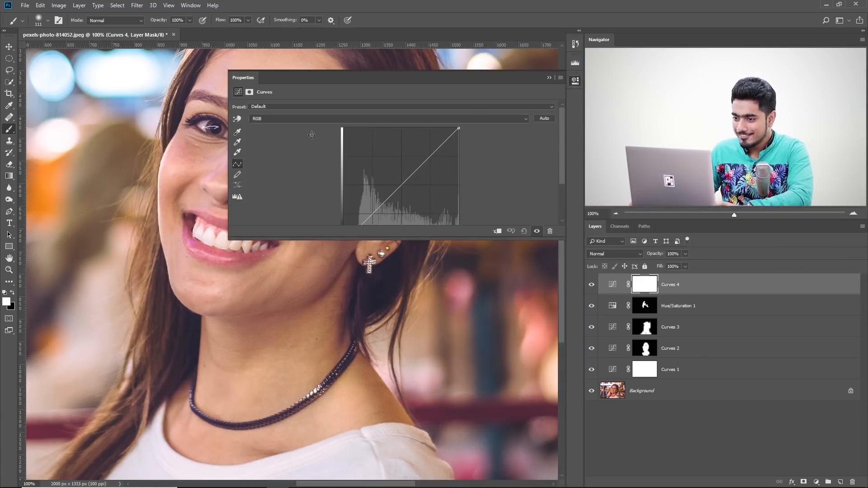
left_click_drag(227, 142, 434, 142)
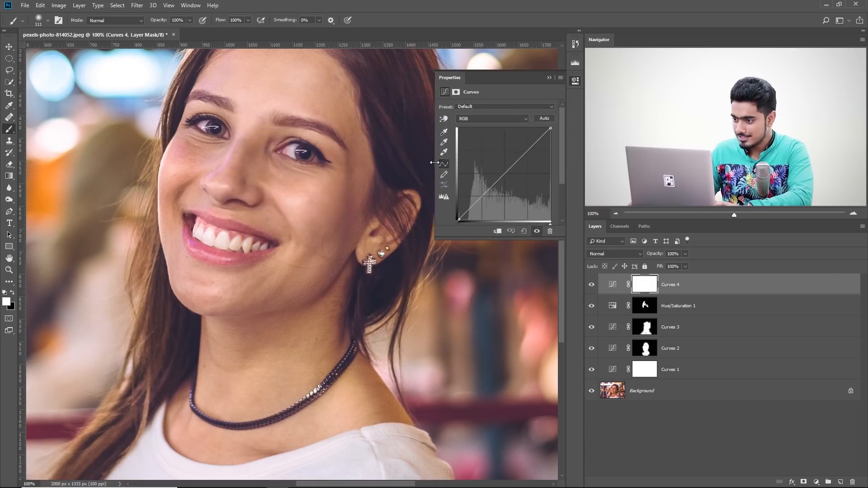
Step: Lower the Green curve by sampling the neck shadow on the image, and anchor the highlights and shadows with extra points
left_click_drag(359, 258, 324, 168)
left_click(477, 119)
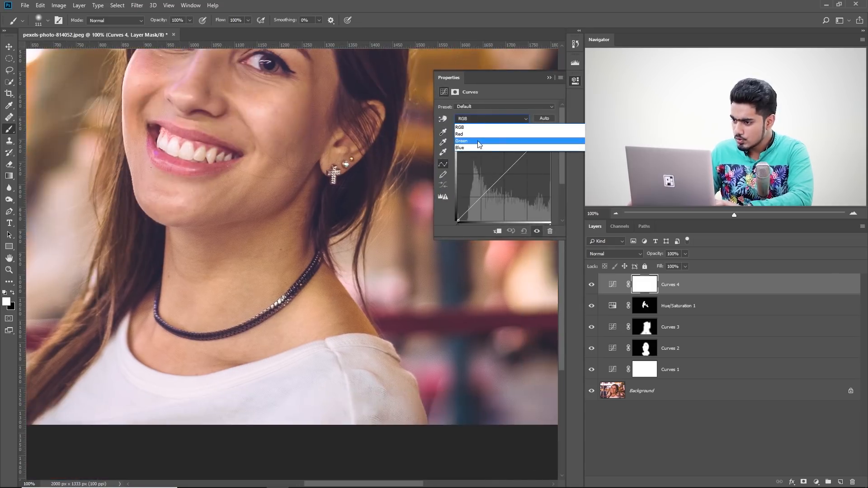
left_click(476, 141)
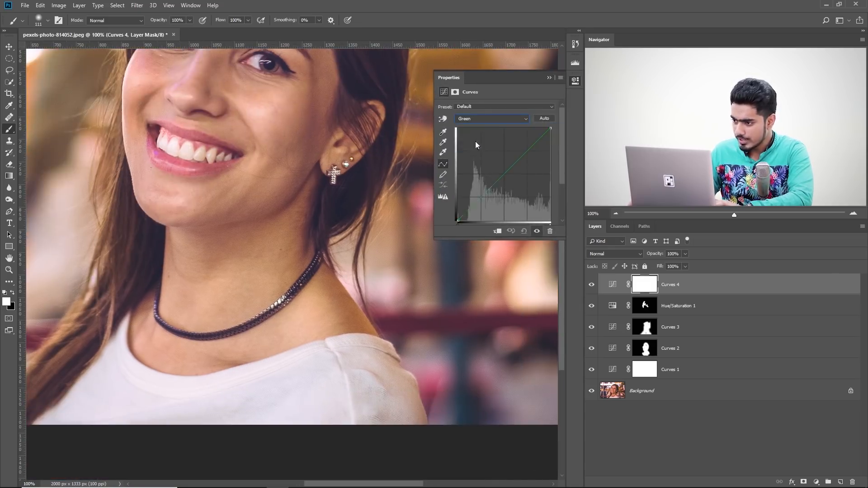
left_click(443, 120)
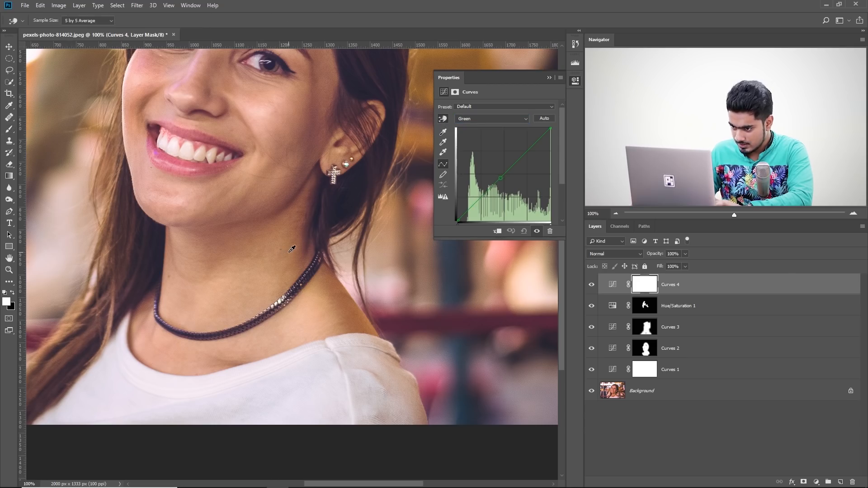
left_click_drag(291, 251, 291, 257)
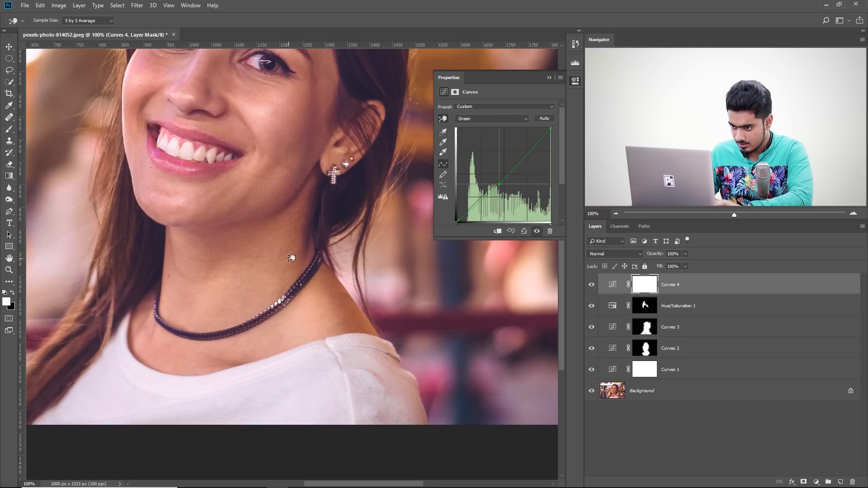
left_click_drag(289, 258, 289, 258)
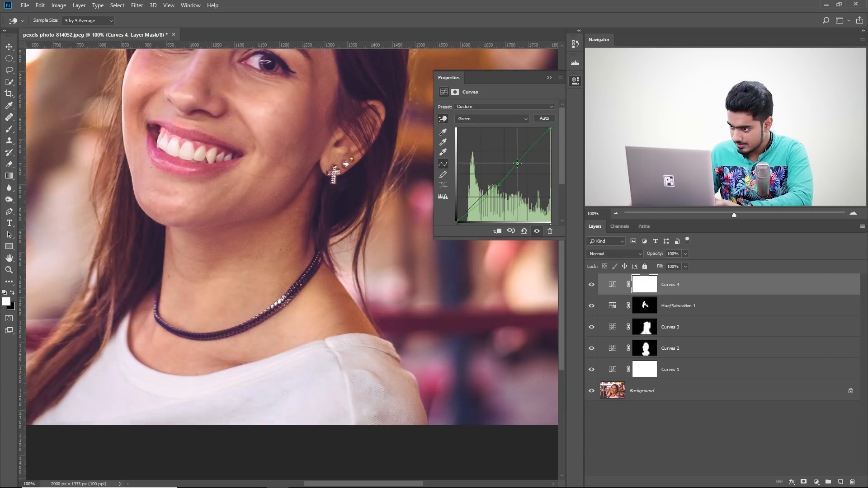
left_click(483, 200)
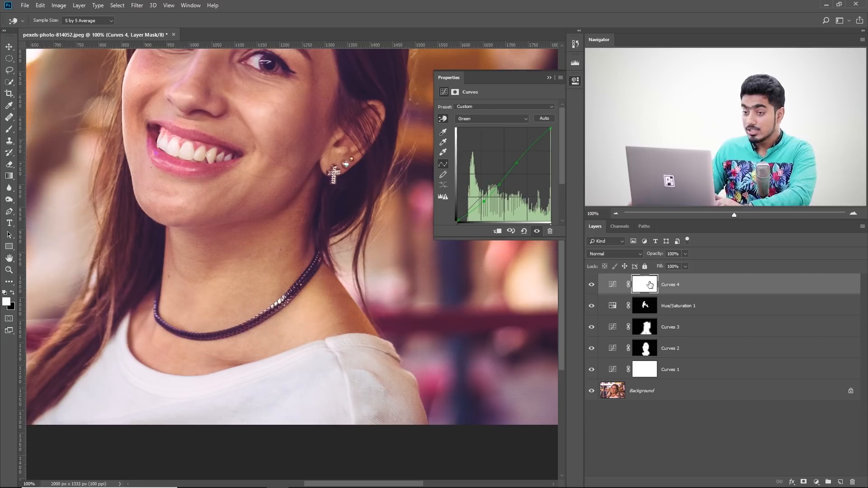
Step: Restrict the green correction to the neck and shoulders by painting white on its inverted mask with a 195 px brush, at 51% opacity
key("ctrl+i")
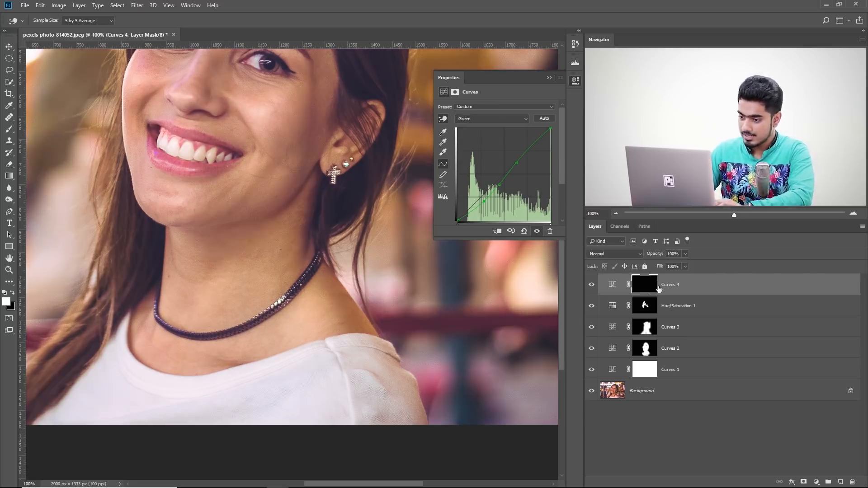
left_click(9, 129)
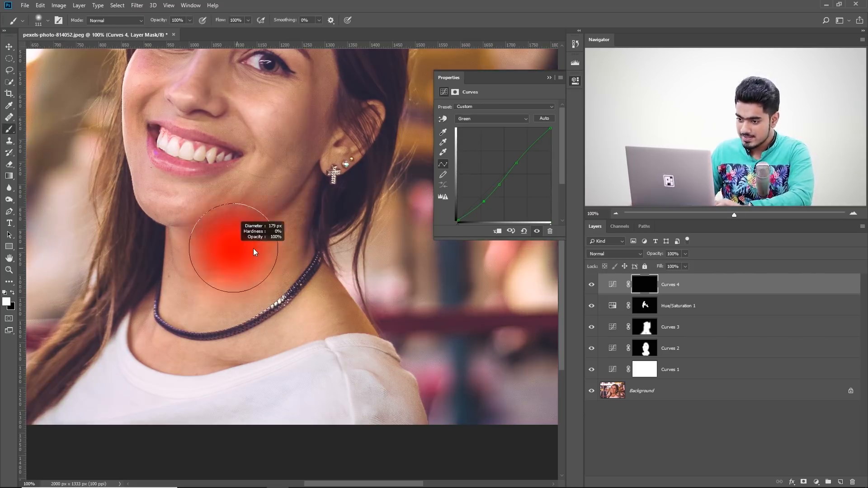
mouse_move(302, 252)
left_mouse_down()
mouse_move(303, 276)
mouse_move(312, 267)
mouse_move(300, 250)
left_mouse_up()
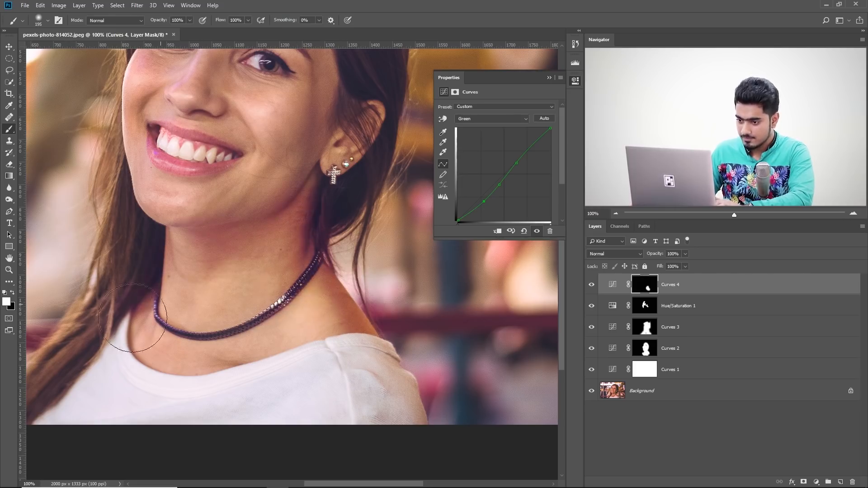
left_click_drag(686, 255, 666, 264)
key("ctrl+minus")
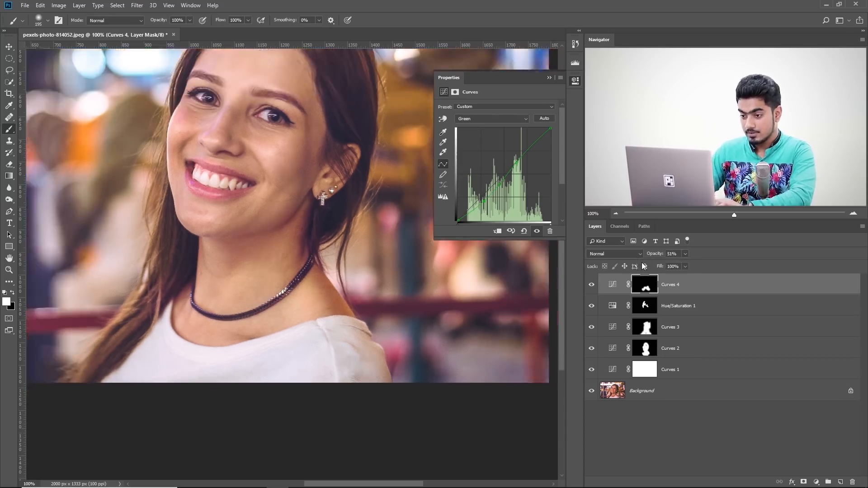
Step: Compare the image with and without the Curves 4 layer and delete that layer
left_click(592, 286)
left_click(592, 287)
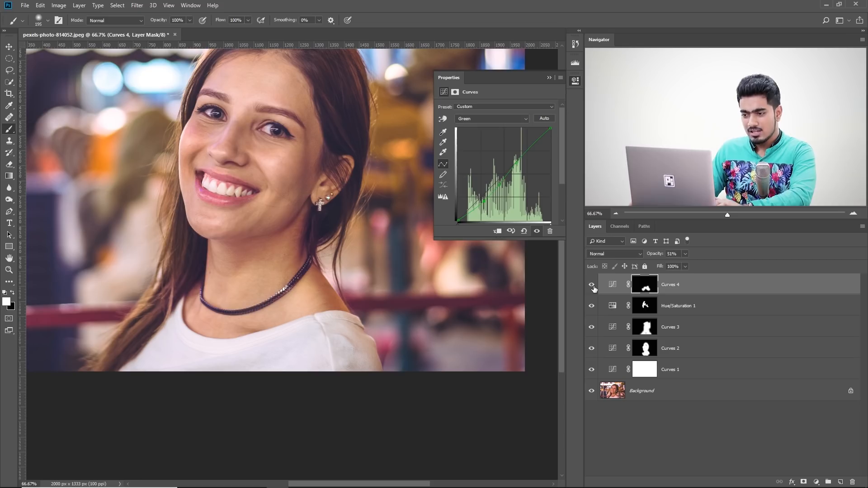
left_click_drag(744, 282, 852, 480)
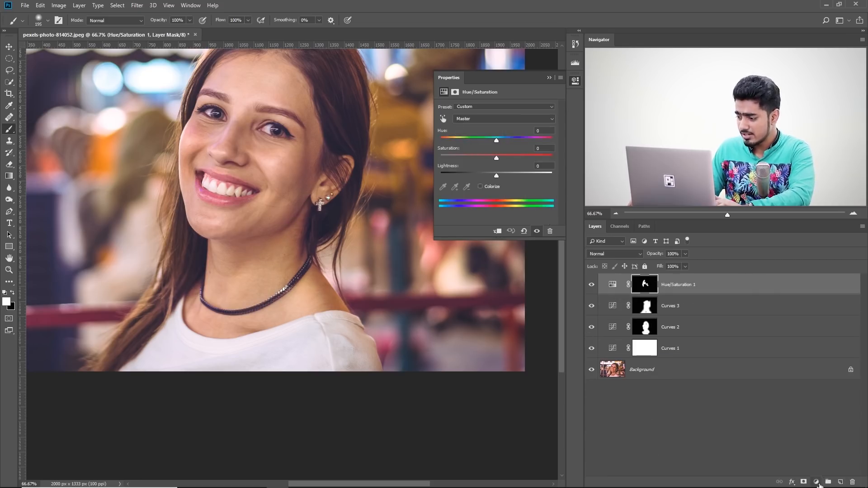
Step: Add a second Hue/Saturation adjustment layer and target its Yellows range by sampling the yellowish skin around the neck
left_click(816, 482)
left_click(821, 396)
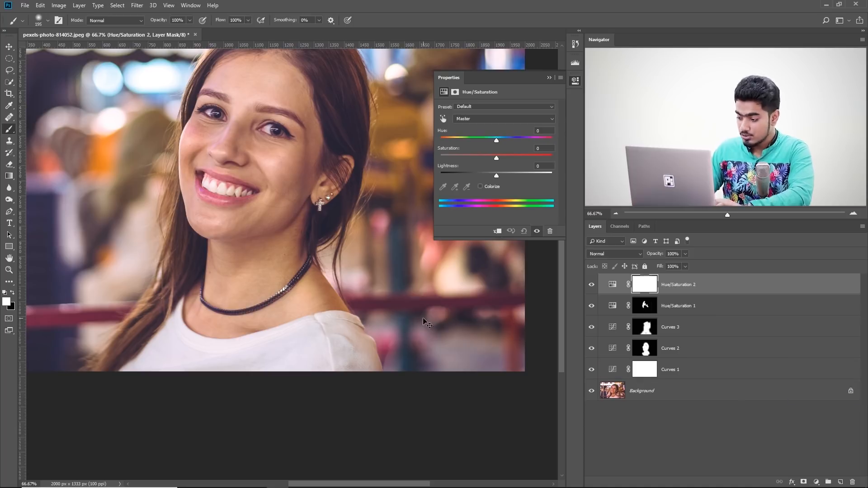
key("ctrl+plus")
key("ctrl+plus")
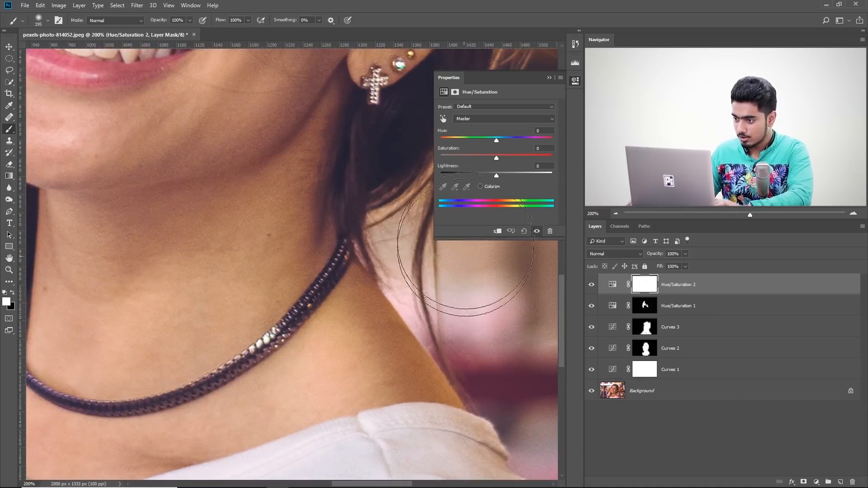
left_click(444, 119)
left_click(330, 314)
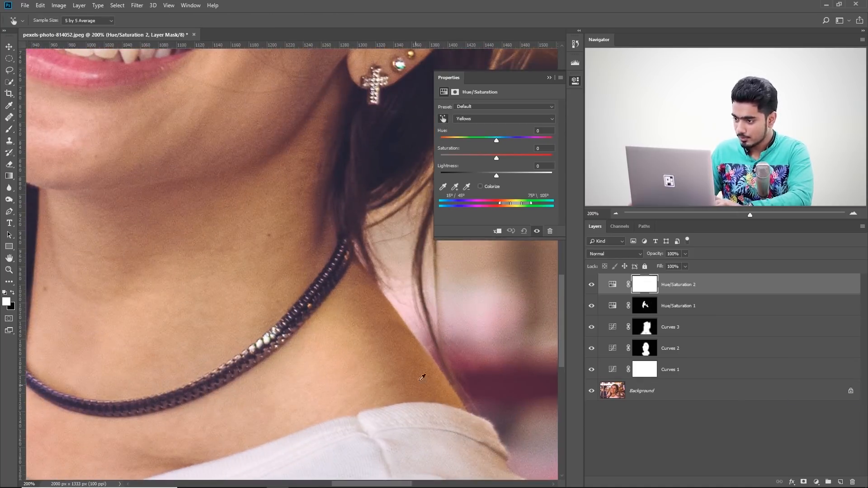
Step: Exaggerate the Yellows with hue +160 and saturation +89, and enlarge the floating Hue/Saturation settings above the neck area
left_click_drag(497, 140, 547, 140)
left_click_drag(497, 158, 547, 159)
left_click_drag(448, 77, 296, 260)
left_click_drag(287, 309, 116, 310)
left_click_drag(185, 254, 239, 36)
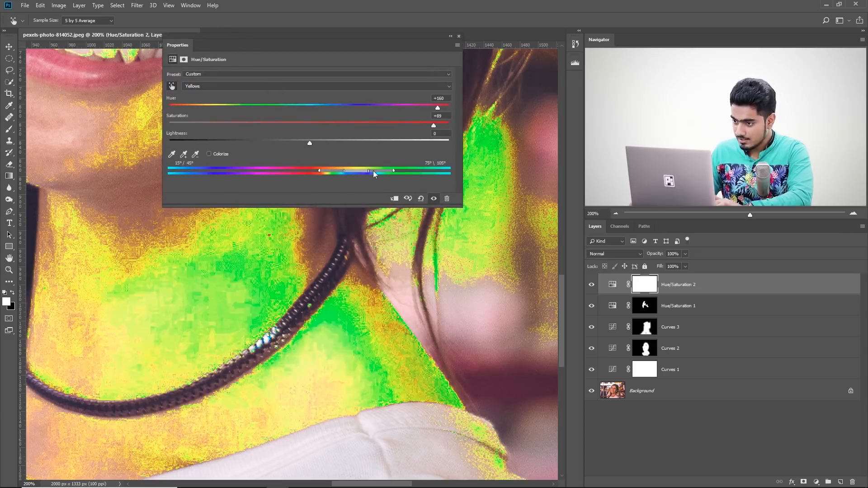
Step: Adjust the Yellows range limits to 10°/27° and 54°\66° so the exaggerated colour covers the neck skin
left_click_drag(398, 171, 335, 174)
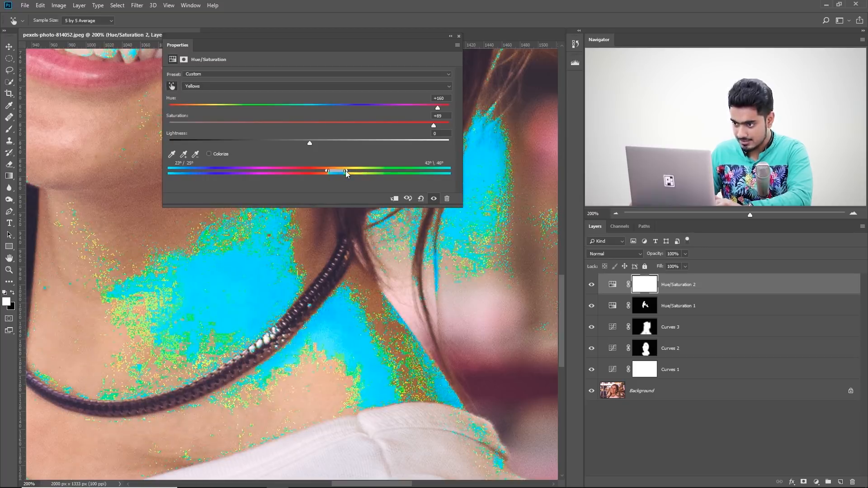
left_click_drag(346, 171, 347, 171)
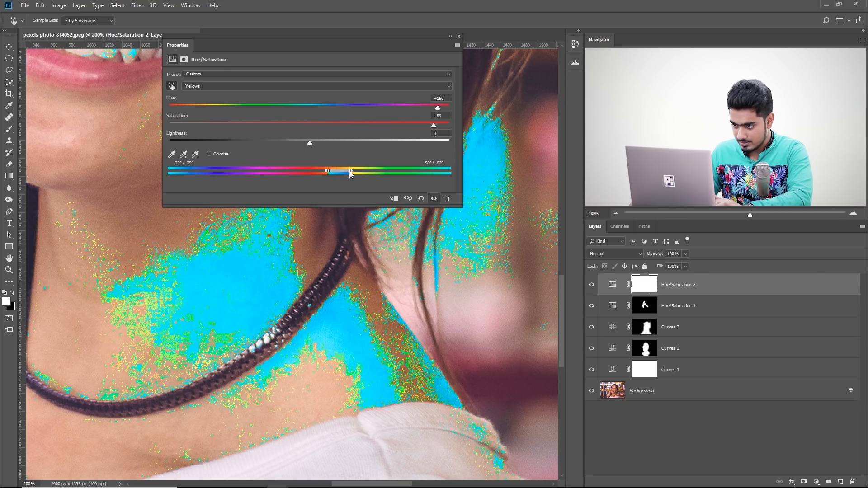
mouse_move(360, 171)
left_mouse_down()
mouse_move(315, 170)
mouse_move(331, 170)
left_mouse_up()
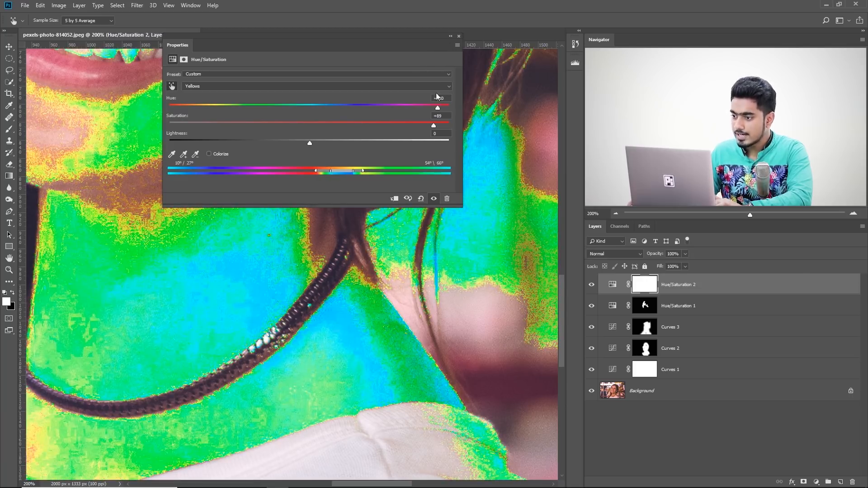
Step: Reset the exaggerated Yellows hue and saturation to 0, then set hue to -6 and saturation to about -5 and close the settings
type("0")
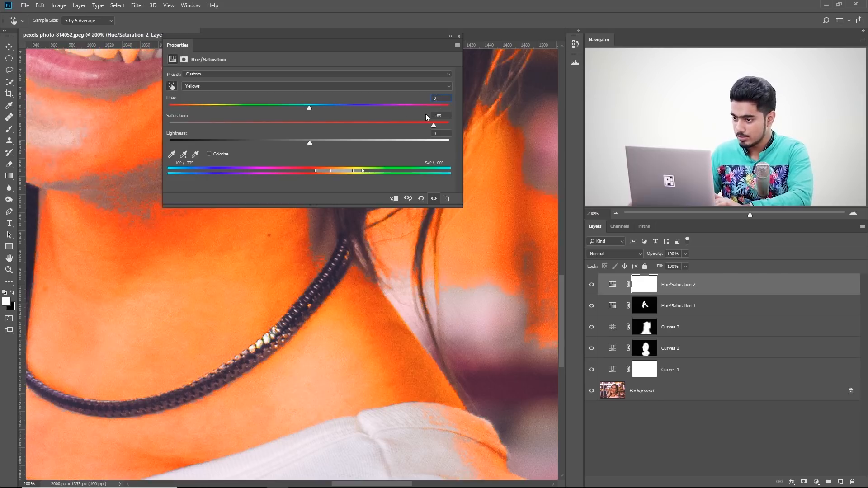
double_click(450, 115)
type("0")
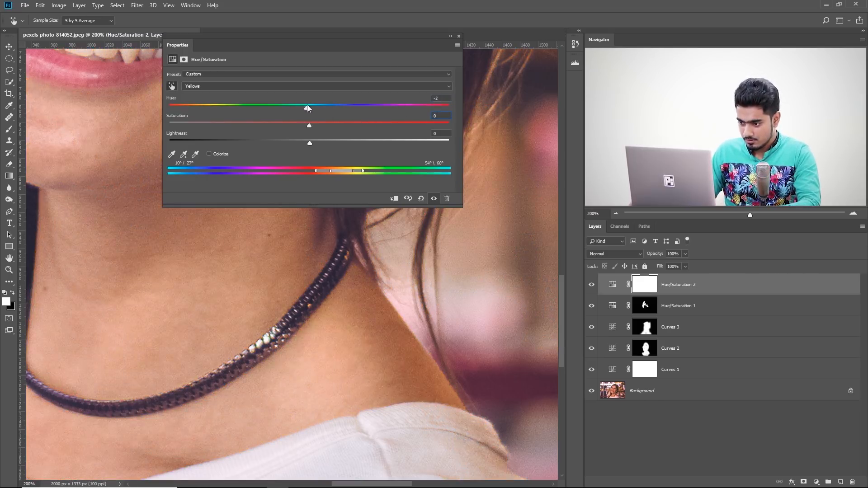
left_click_drag(310, 124, 301, 124)
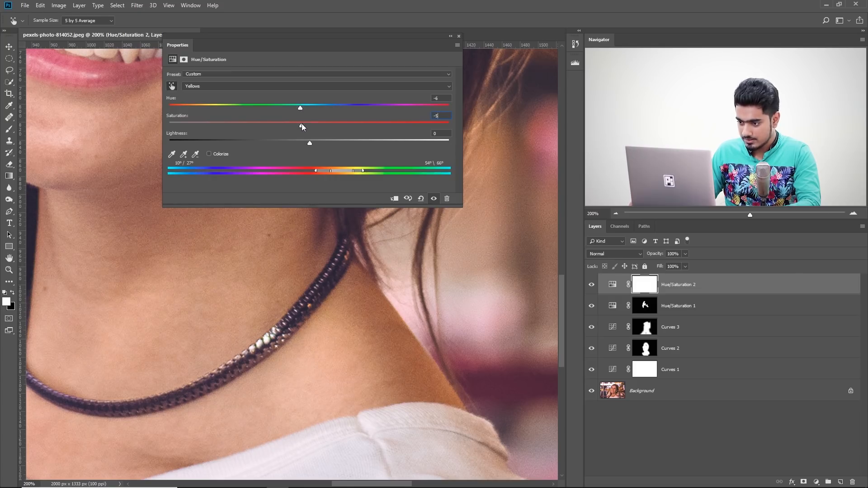
left_click(459, 36)
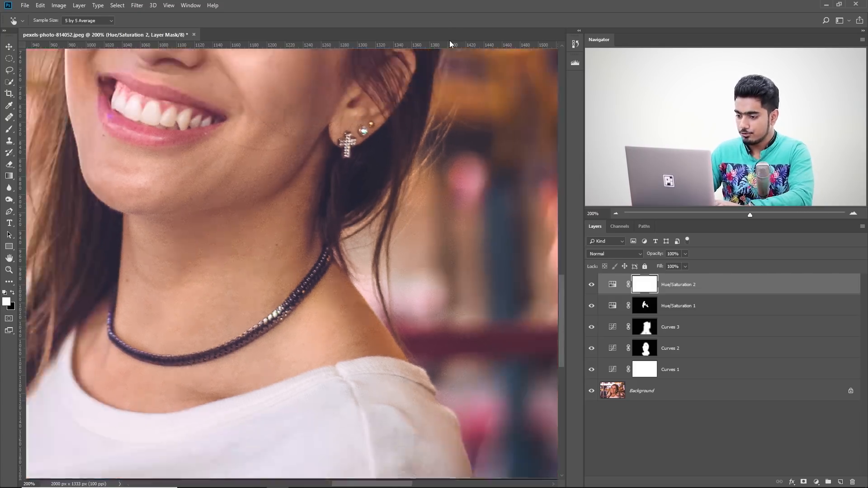
Step: Compare the whole portrait with and without the Hue/Saturation 2 layer, and fit the image to the window
key("ctrl+minus")
key("ctrl+minus")
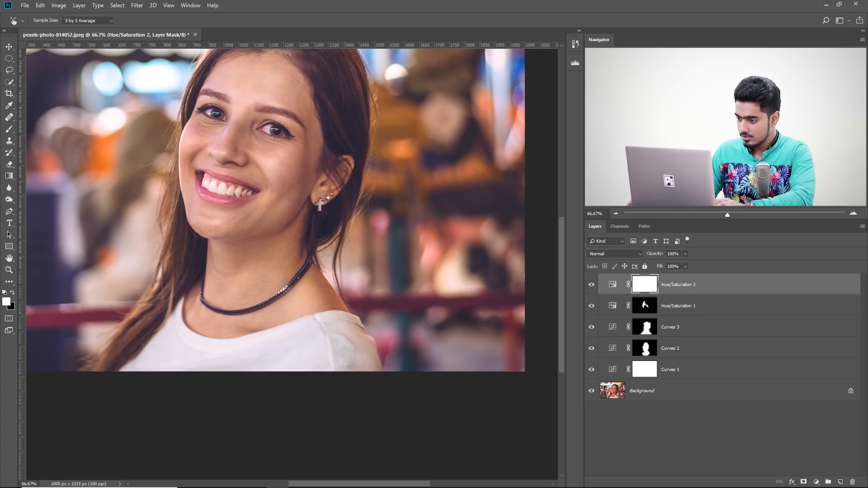
left_click(588, 287)
left_click_drag(257, 189, 285, 225)
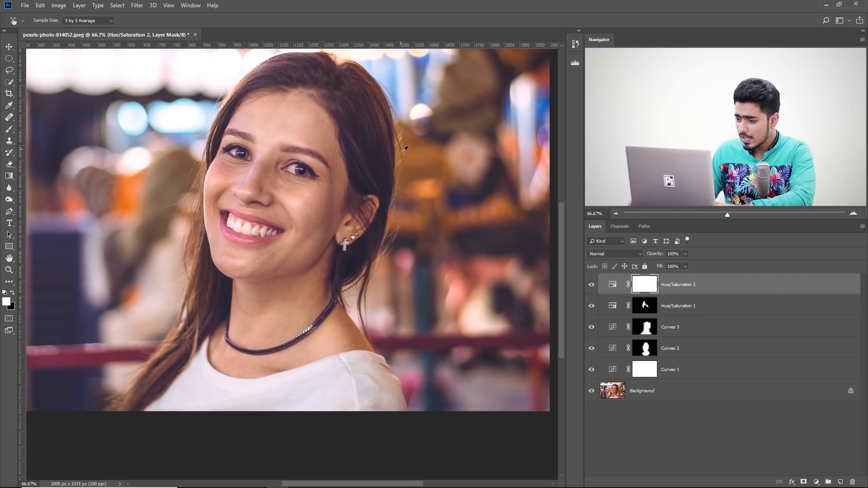
left_click(592, 286)
left_click(592, 286)
key("ctrl+minus")
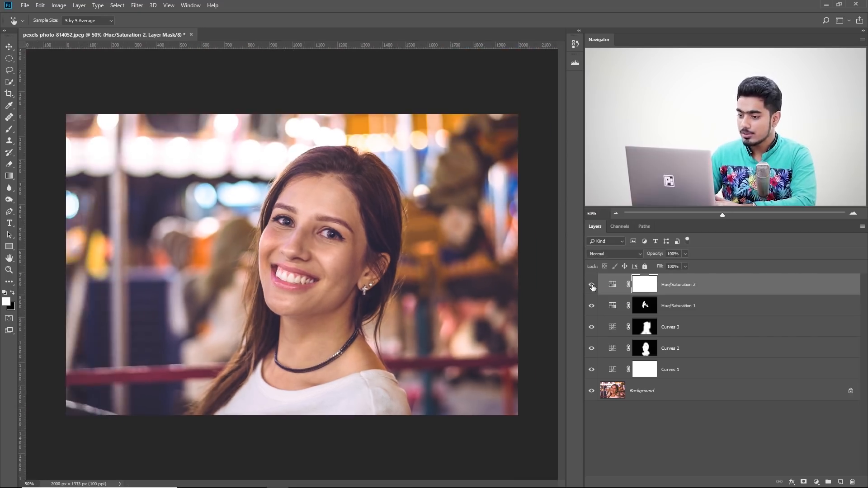
key("ctrl+0")
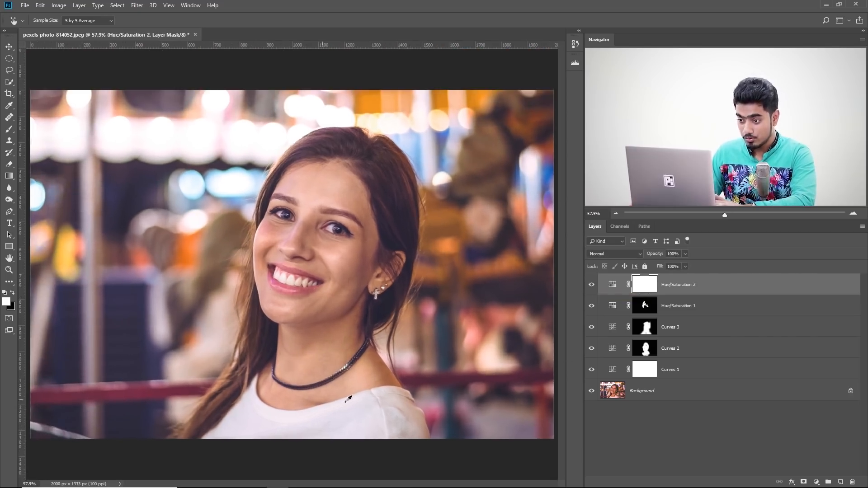
Step: Group all five adjustment layers, from Curves 1 to Hue/Saturation 2
left_click(704, 367, "ctrl")
left_click(702, 348, "ctrl")
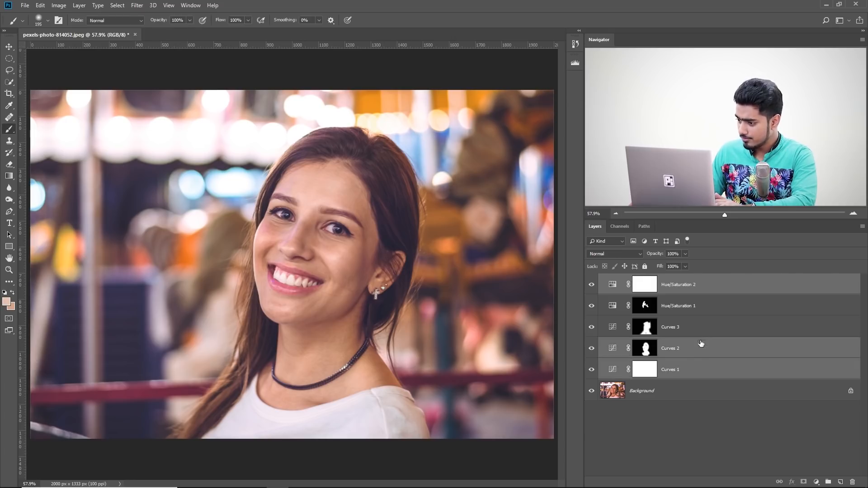
left_click(700, 327, "ctrl")
key("b")
left_click(697, 308, "ctrl")
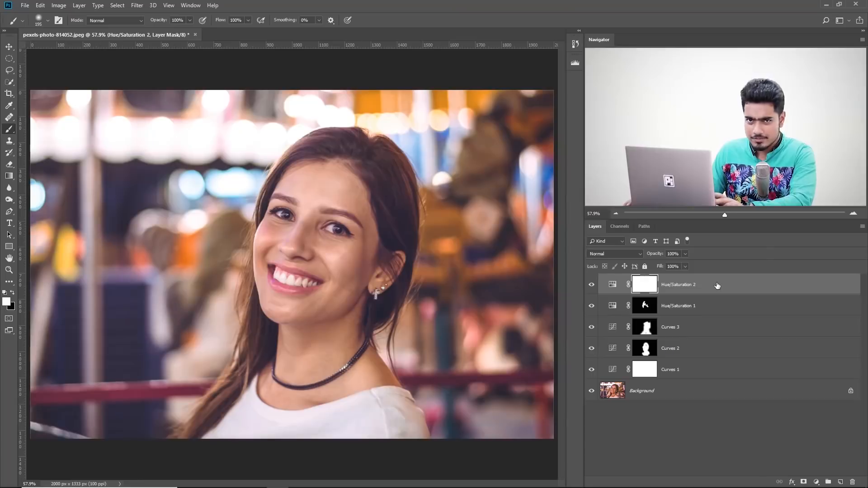
left_click(683, 370, "shift")
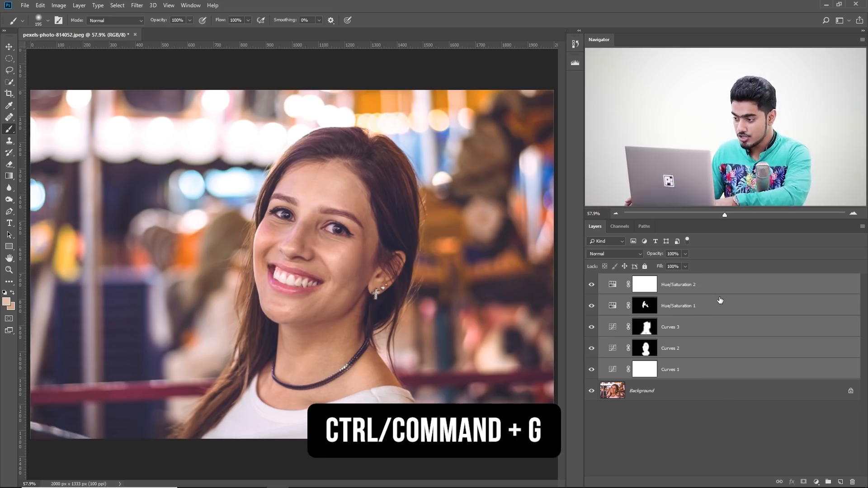
key("ctrl+g")
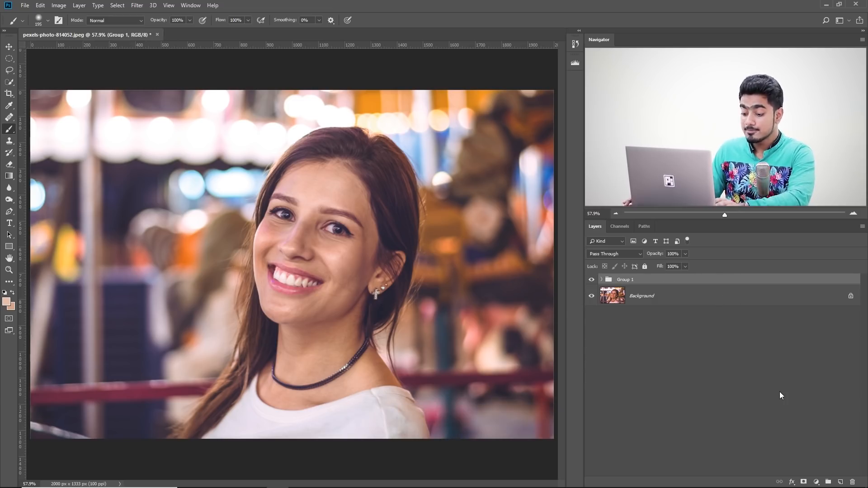
Step: Add a black mask to the group and paint white over the woman's face, hair, neck and top with a 322 px brush
left_click(803, 482, "alt")
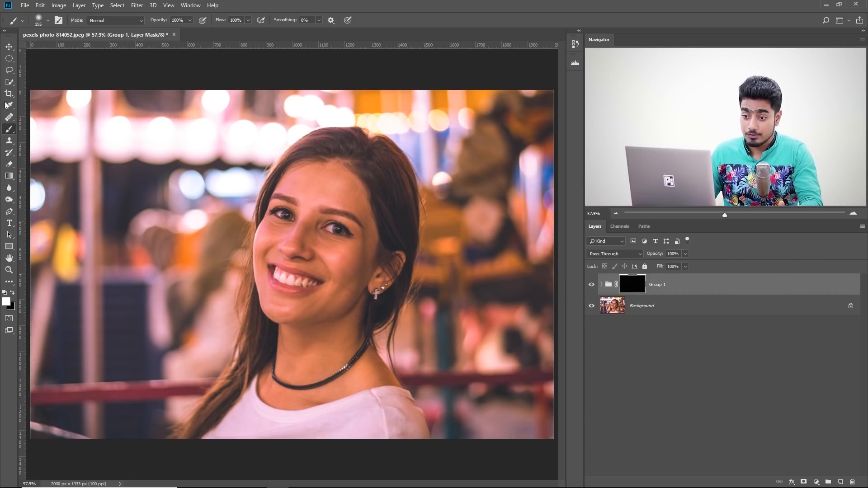
left_click_drag(291, 298, 309, 301)
mouse_move(334, 187)
left_mouse_down()
mouse_move(303, 232)
mouse_move(290, 228)
mouse_move(293, 222)
mouse_move(283, 298)
mouse_move(288, 334)
mouse_move(221, 437)
mouse_move(326, 311)
mouse_move(333, 379)
mouse_move(357, 169)
mouse_move(326, 174)
mouse_move(356, 164)
mouse_move(371, 169)
mouse_move(388, 197)
mouse_move(393, 251)
mouse_move(348, 337)
mouse_move(380, 427)
mouse_move(312, 252)
mouse_move(319, 175)
mouse_move(296, 201)
mouse_move(335, 154)
mouse_move(291, 225)
mouse_move(287, 356)
mouse_move(290, 309)
mouse_move(270, 369)
mouse_move(285, 301)
mouse_move(260, 373)
left_mouse_up()
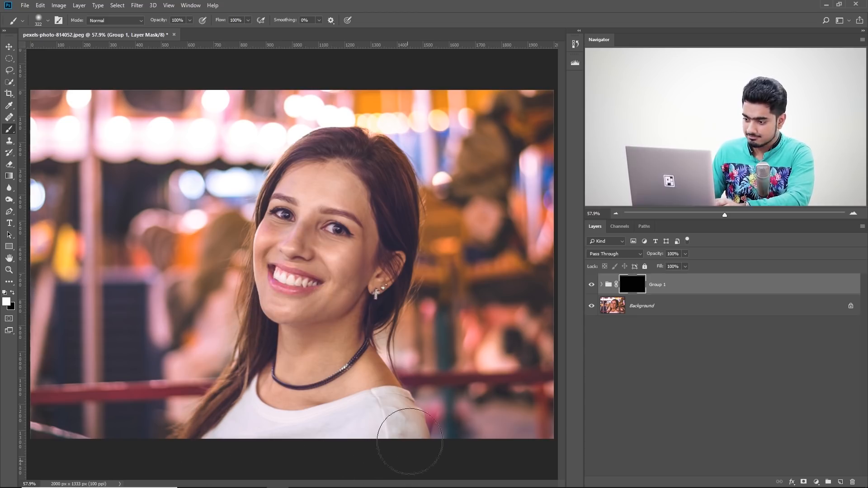
mouse_move(366, 150)
left_mouse_down()
mouse_move(329, 192)
mouse_move(289, 261)
mouse_move(314, 350)
left_mouse_up()
Step: Compare the original photo with the corrected result by showing only the Background and then restoring the group
key("ctrl+minus")
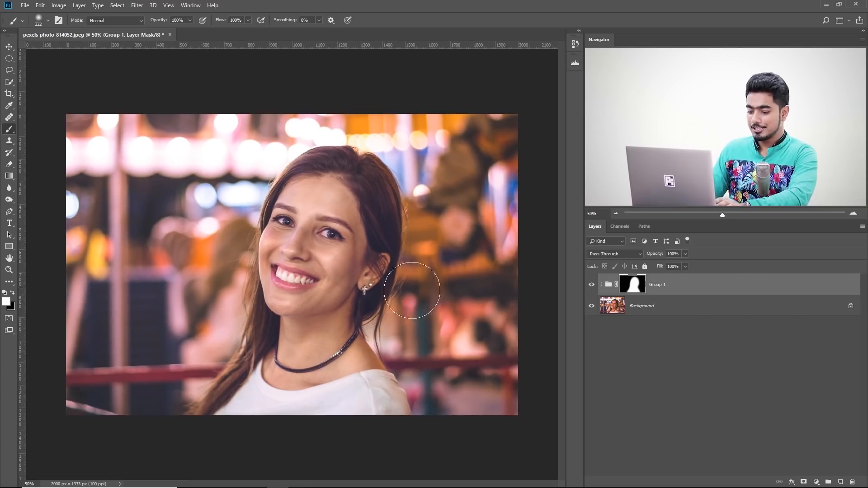
left_click(593, 308, "alt")
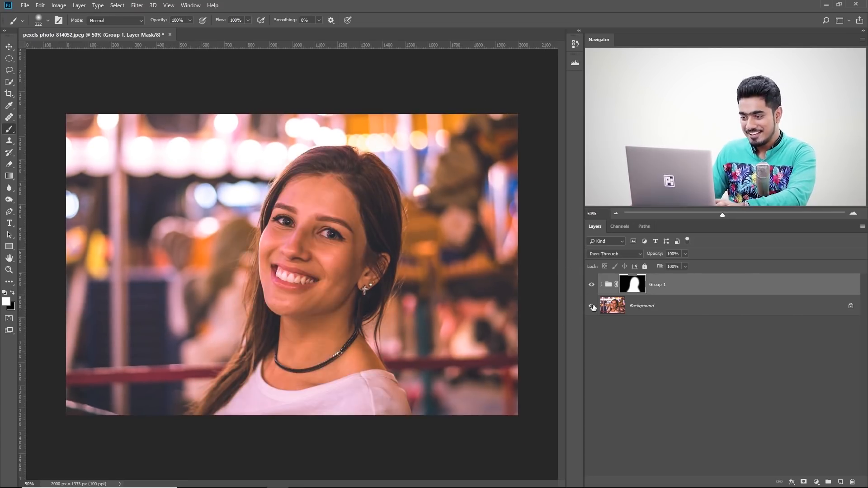
left_click(592, 308, "alt")
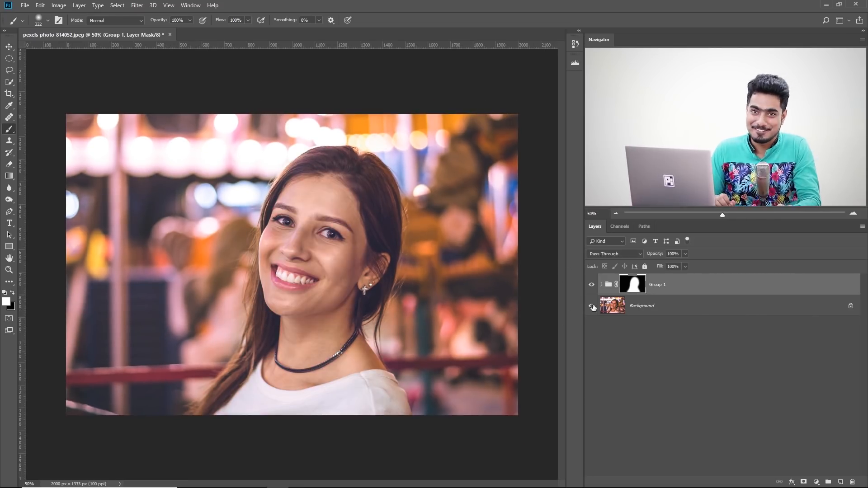